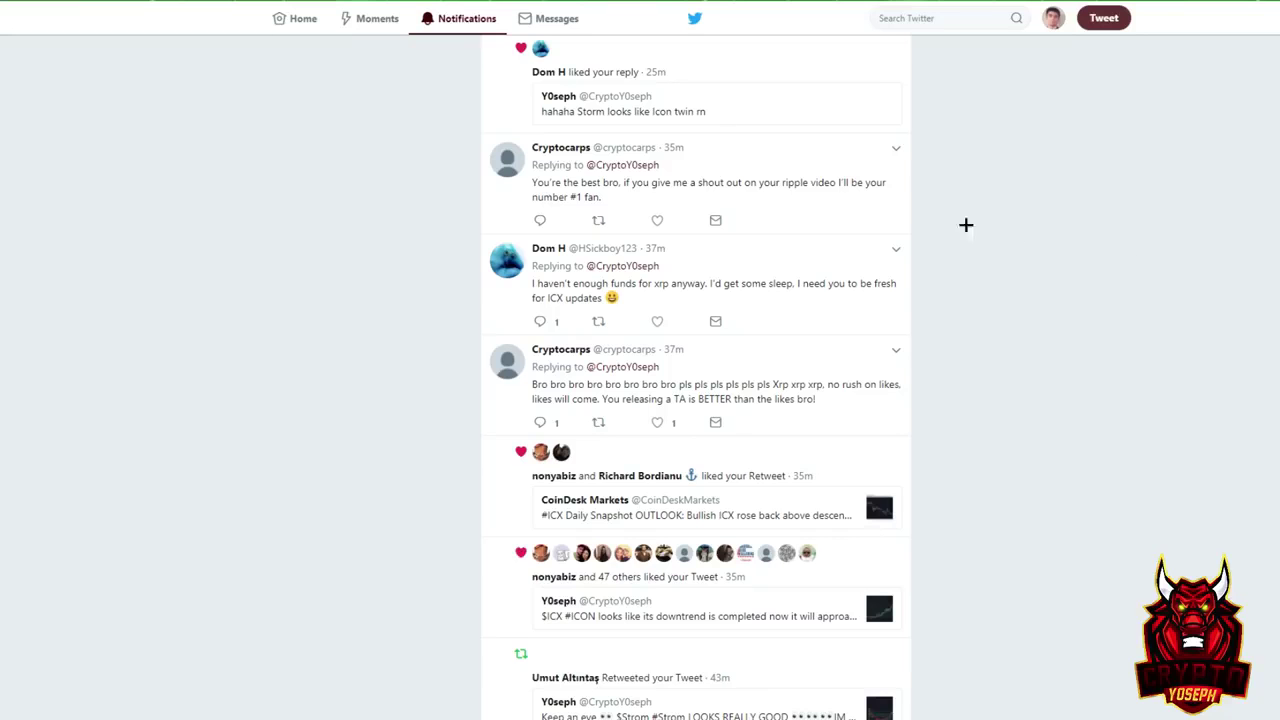
- View the reply thread asking for a shout-out in the Ripple video, then return to the newest notifications
left_click(801, 205)
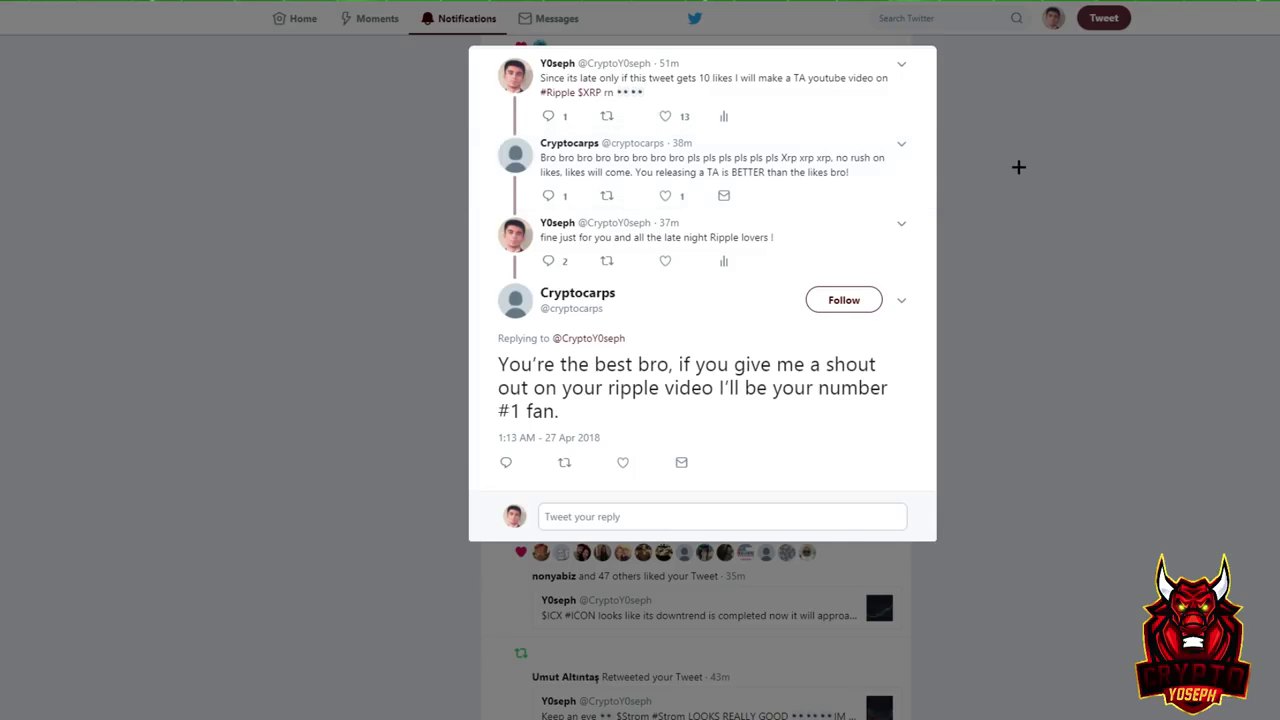
left_click(1057, 206)
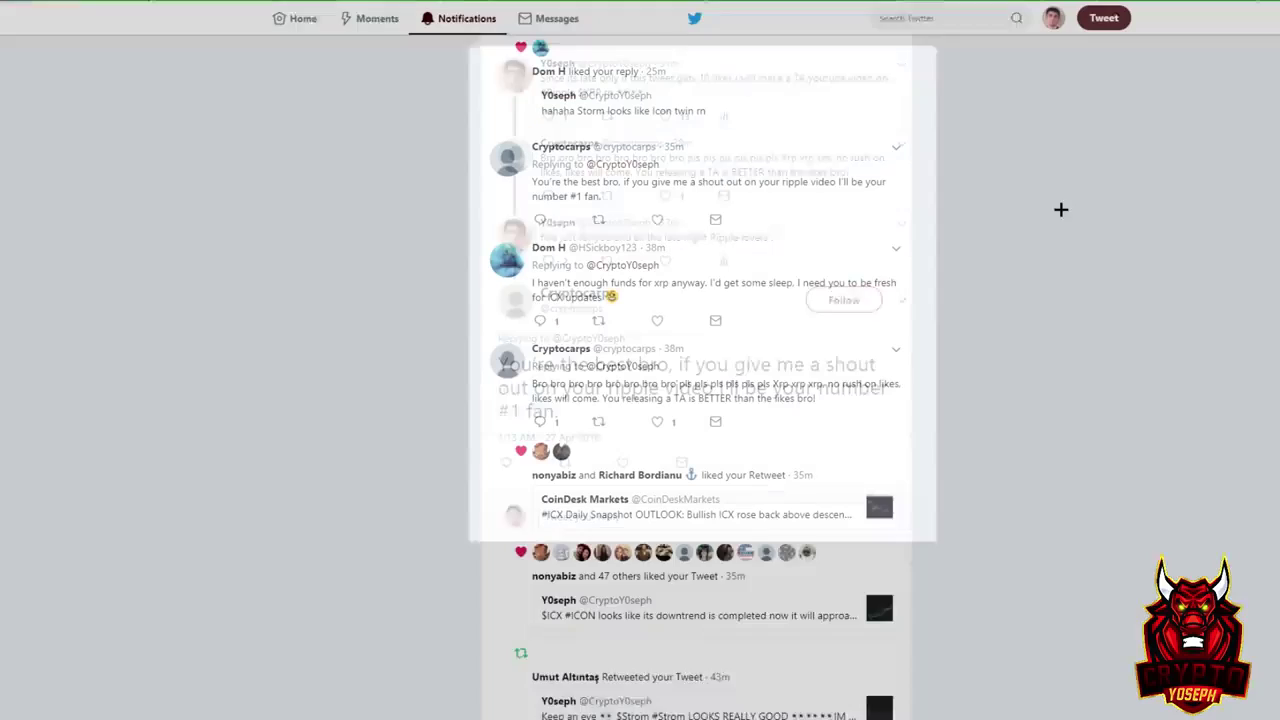
scroll(409, 340, "up", 20)
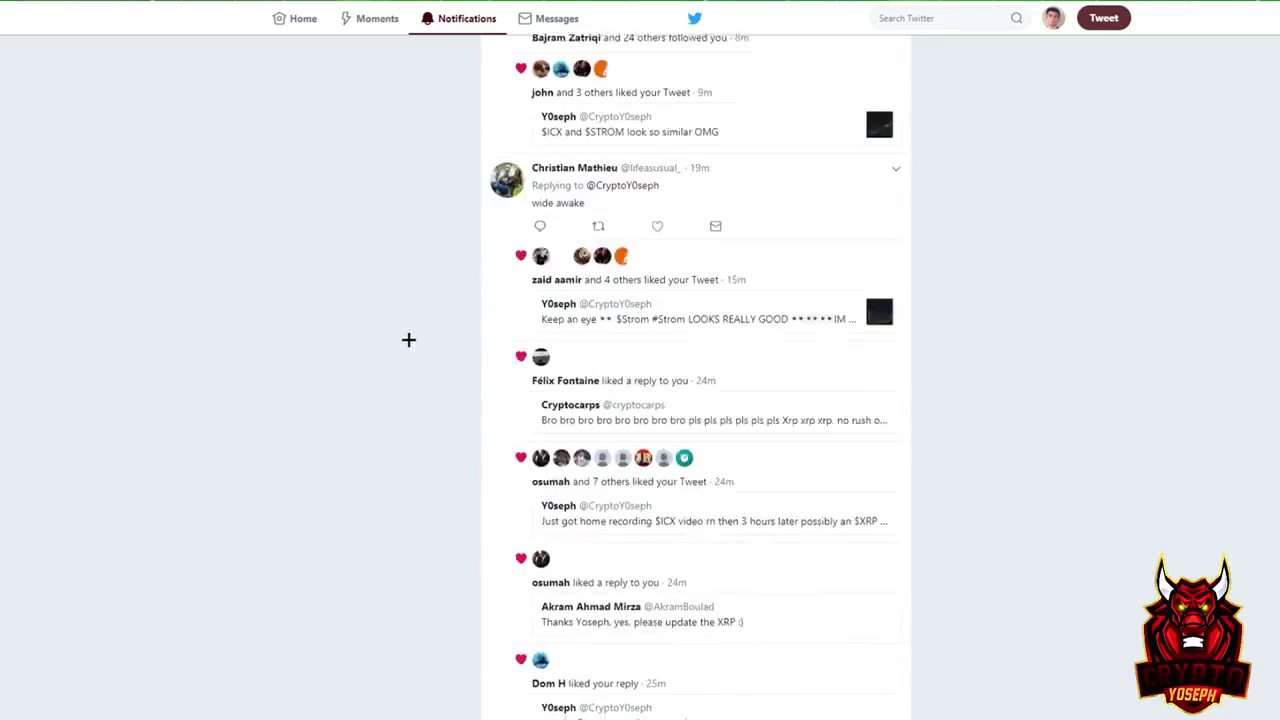
left_click(588, 92)
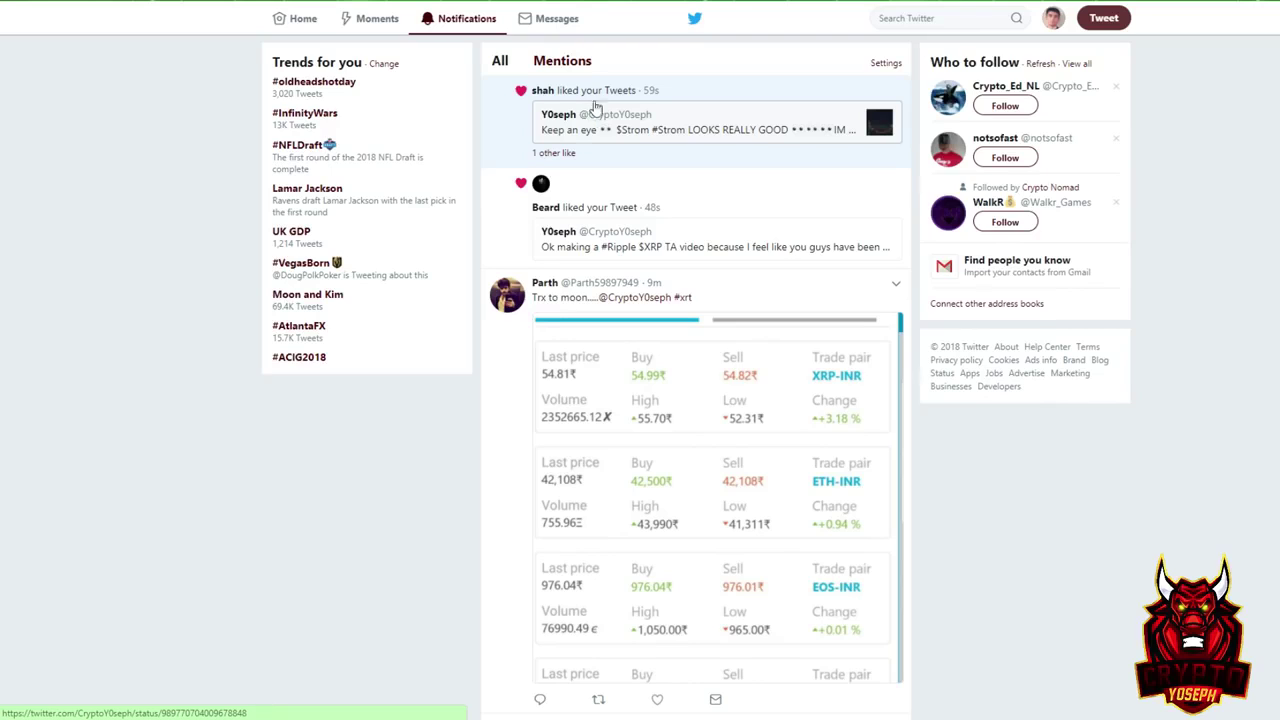
- Open your own Twitter profile and review the recent tweets, including the Ripple video announcement and the retweeted ICX snapshot
left_click(1053, 18)
left_click(1006, 110)
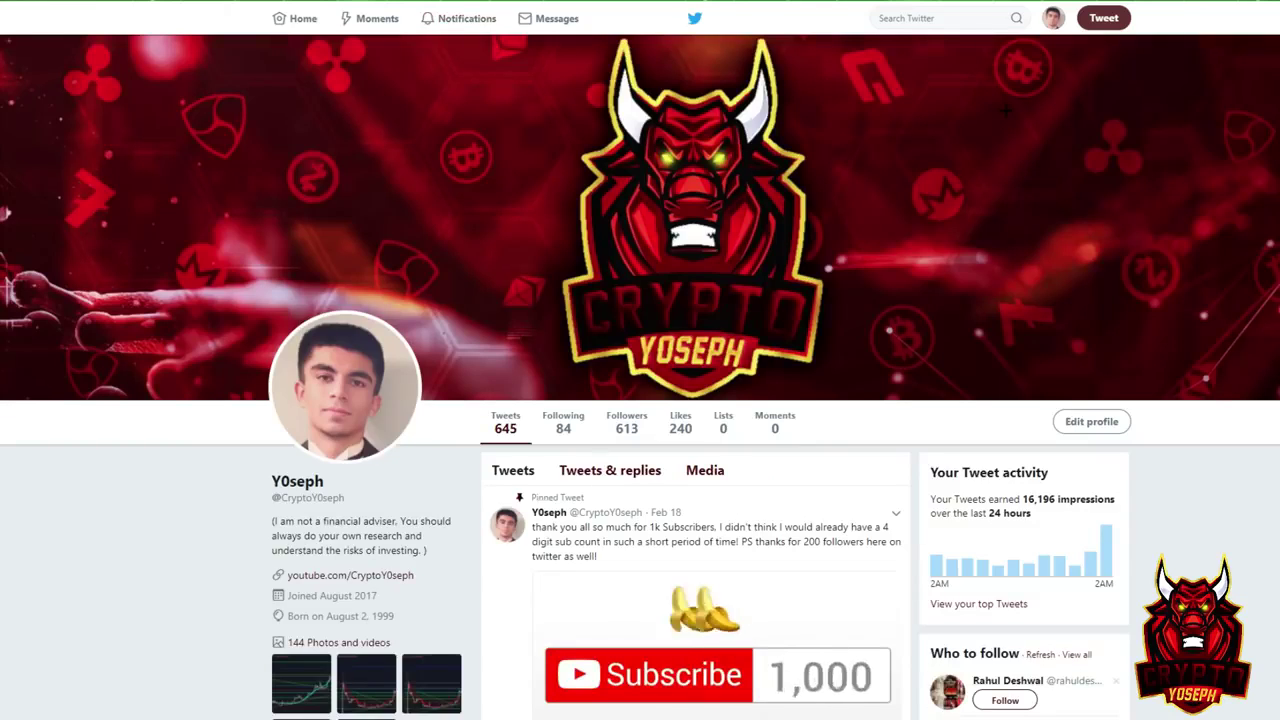
scroll(692, 198, "down", 2)
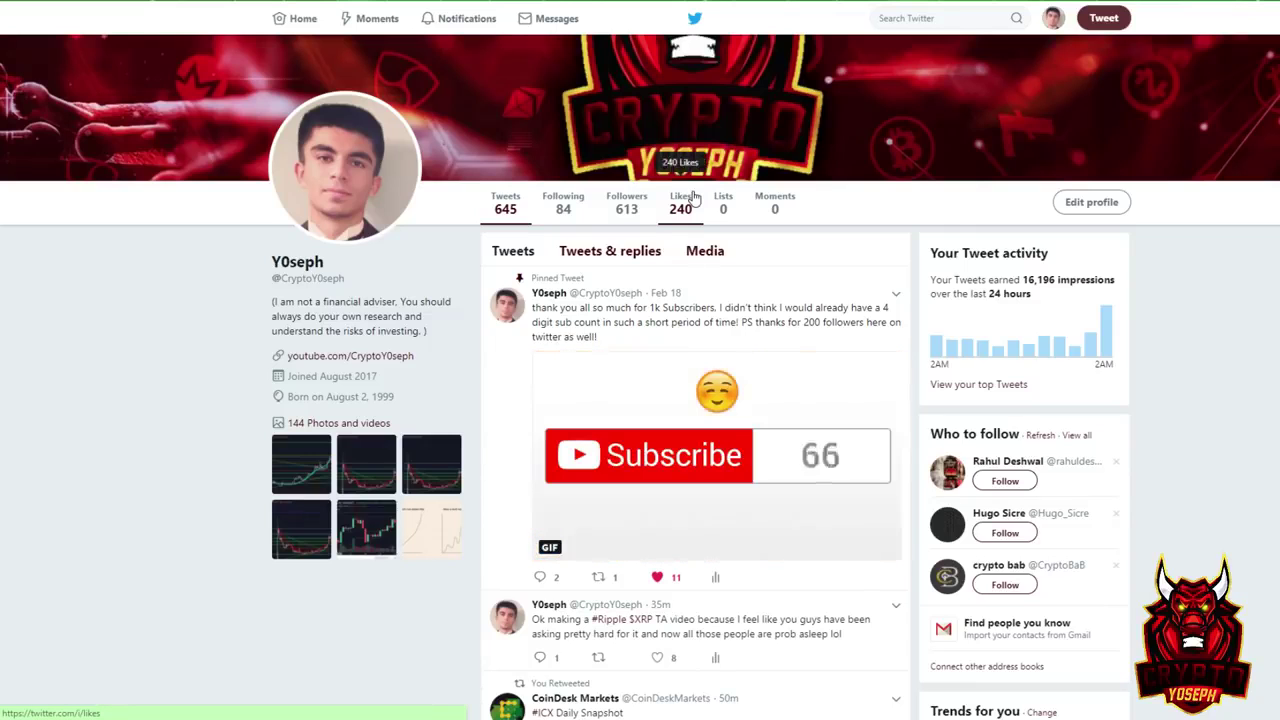
scroll(692, 380, "down", 3)
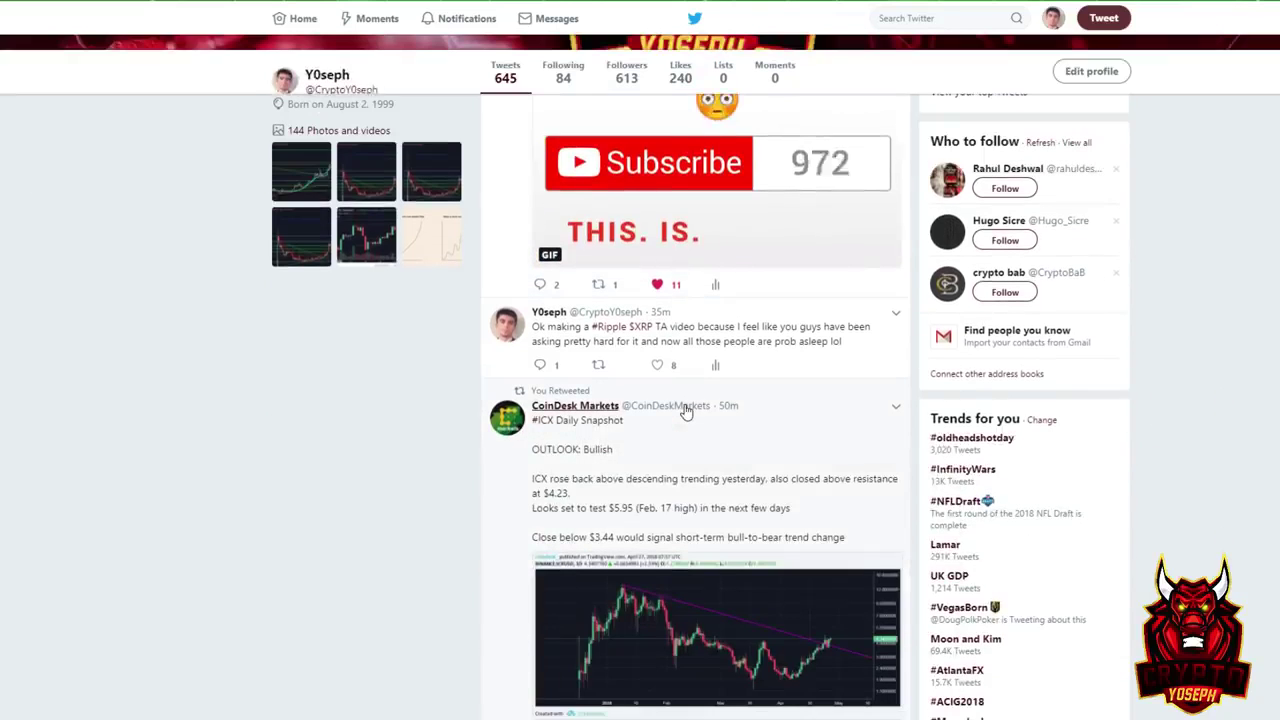
scroll(686, 409, "down", 2)
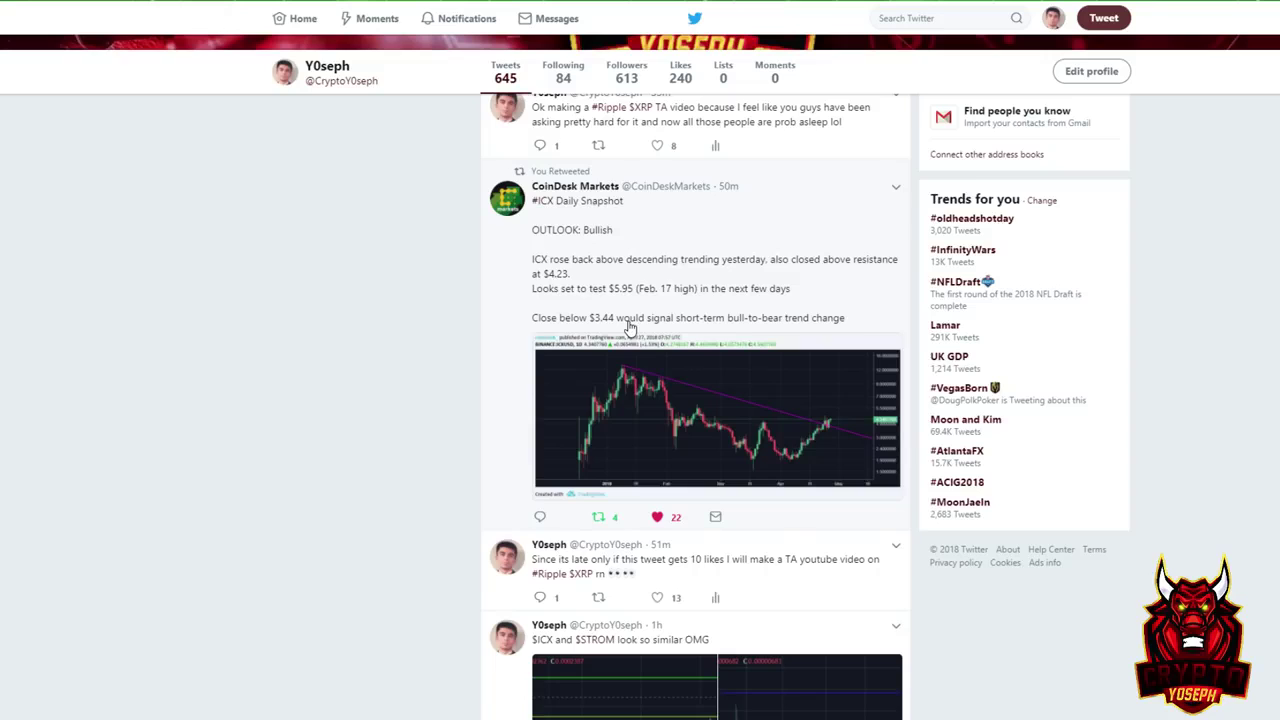
scroll(629, 327, "up", 4)
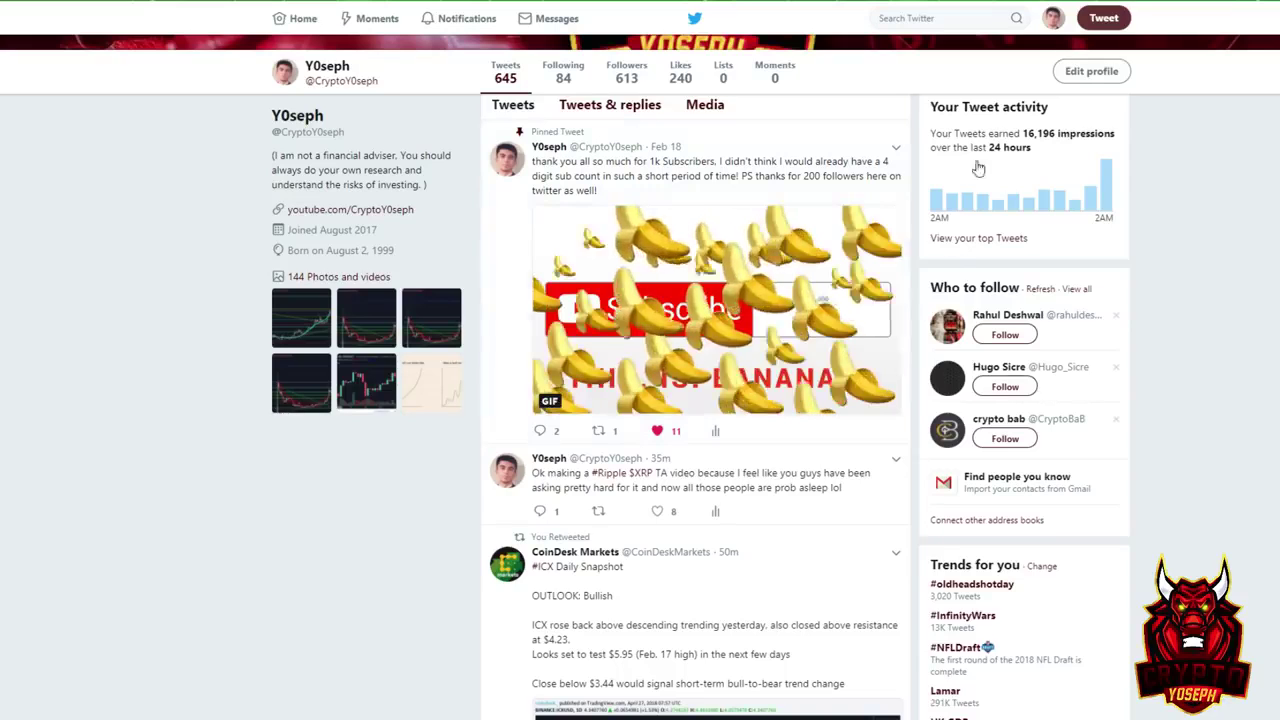
- Post a new tweet reading "#1kTwitter"
left_click(1104, 18)
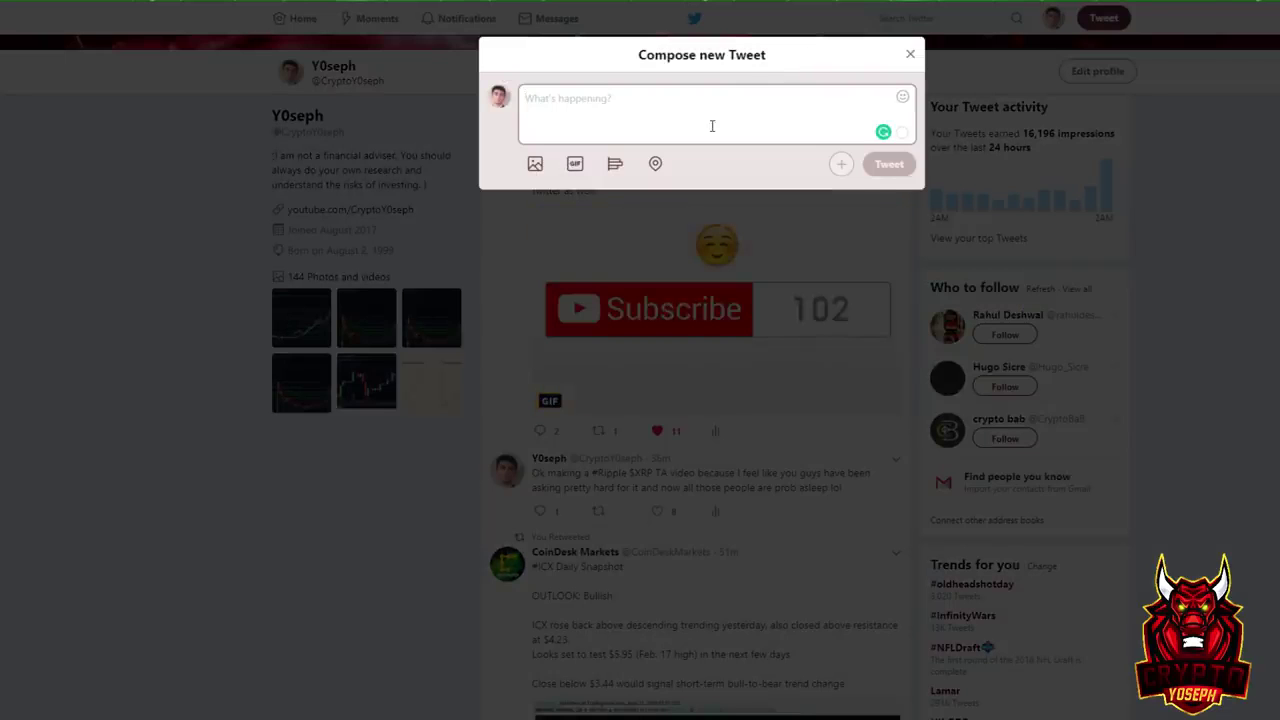
type("#1kTwitter")
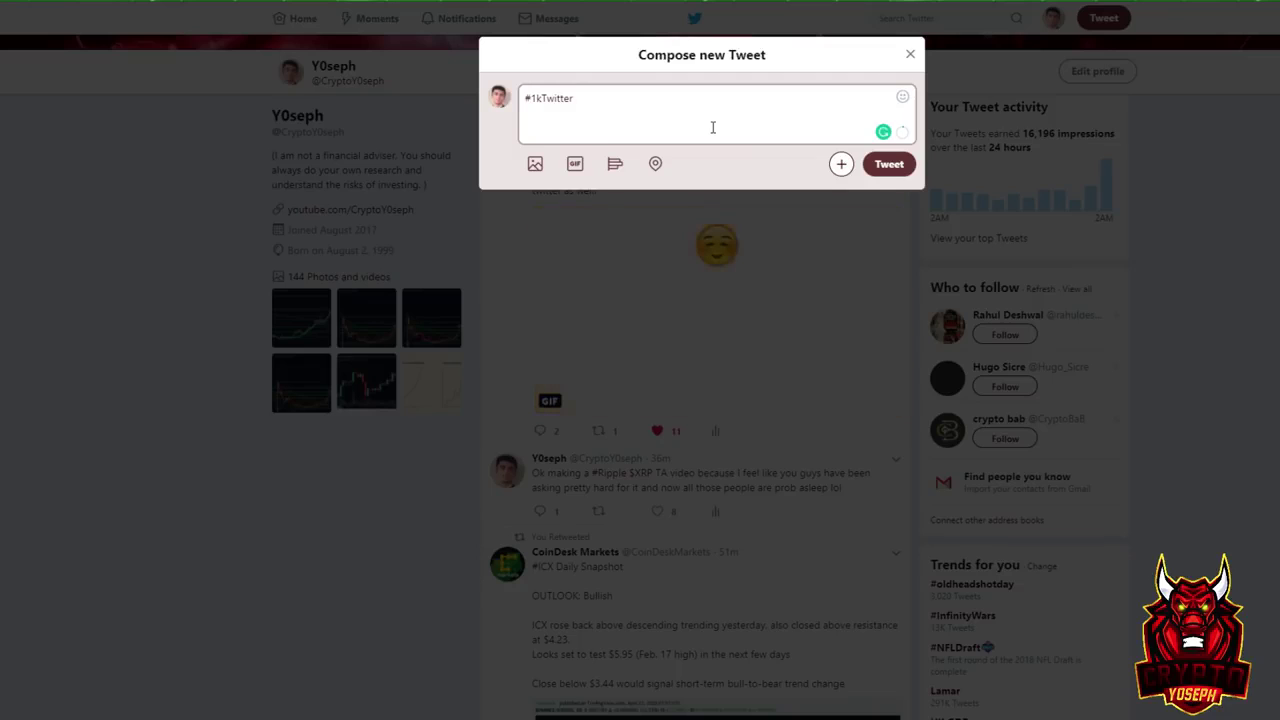
left_click(873, 166)
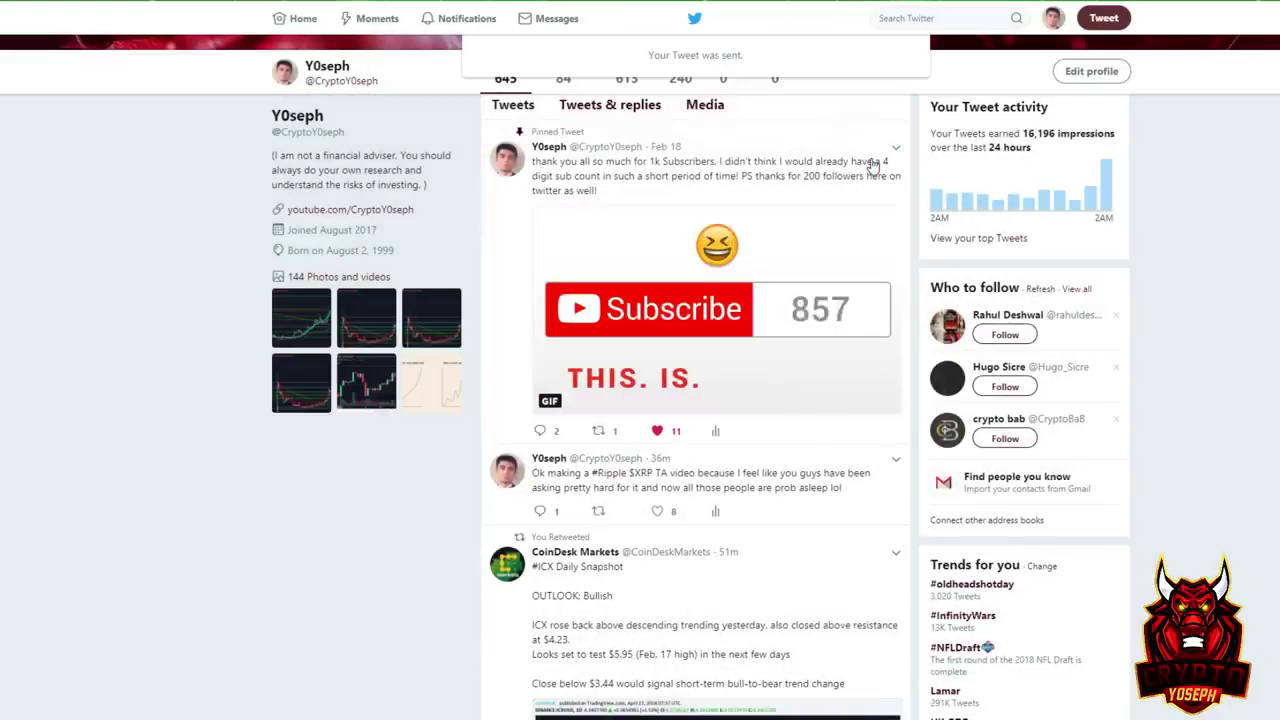
scroll(640, 400, "up", 4)
scroll(591, 400, "down", 2)
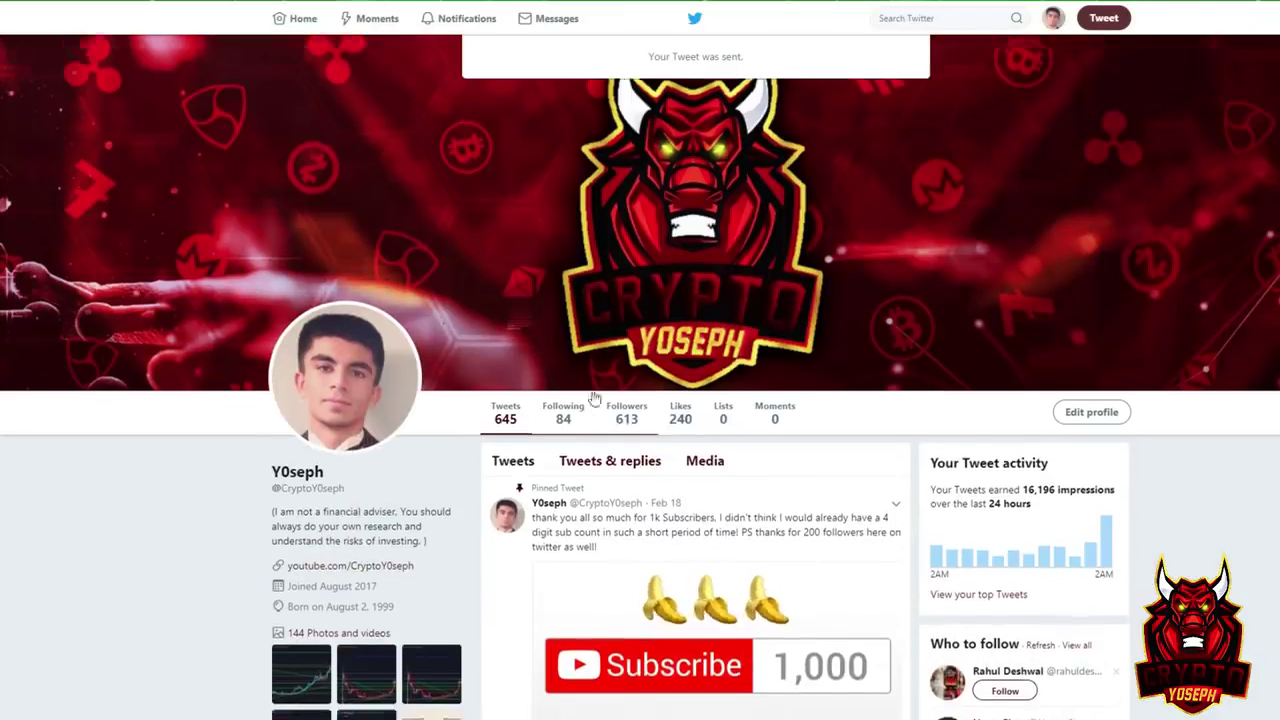
left_click(1050, 18)
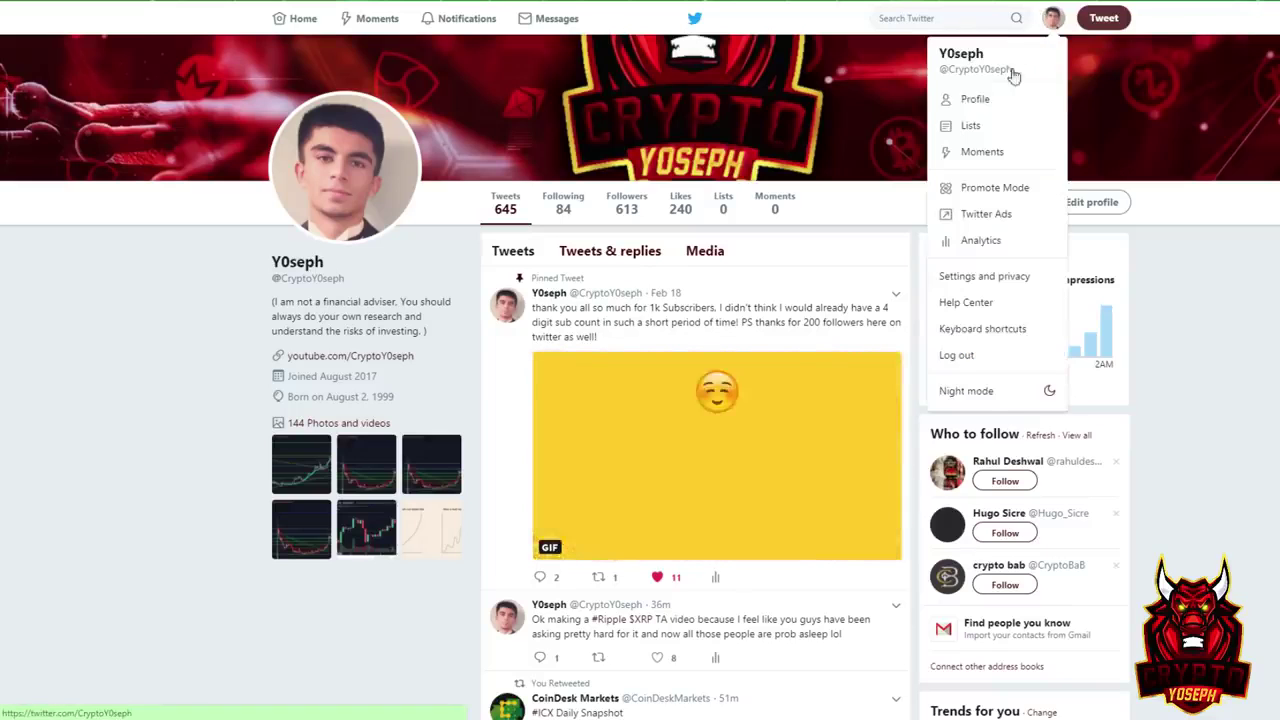
scroll(1050, 200, "up", 2)
left_click(1050, 18)
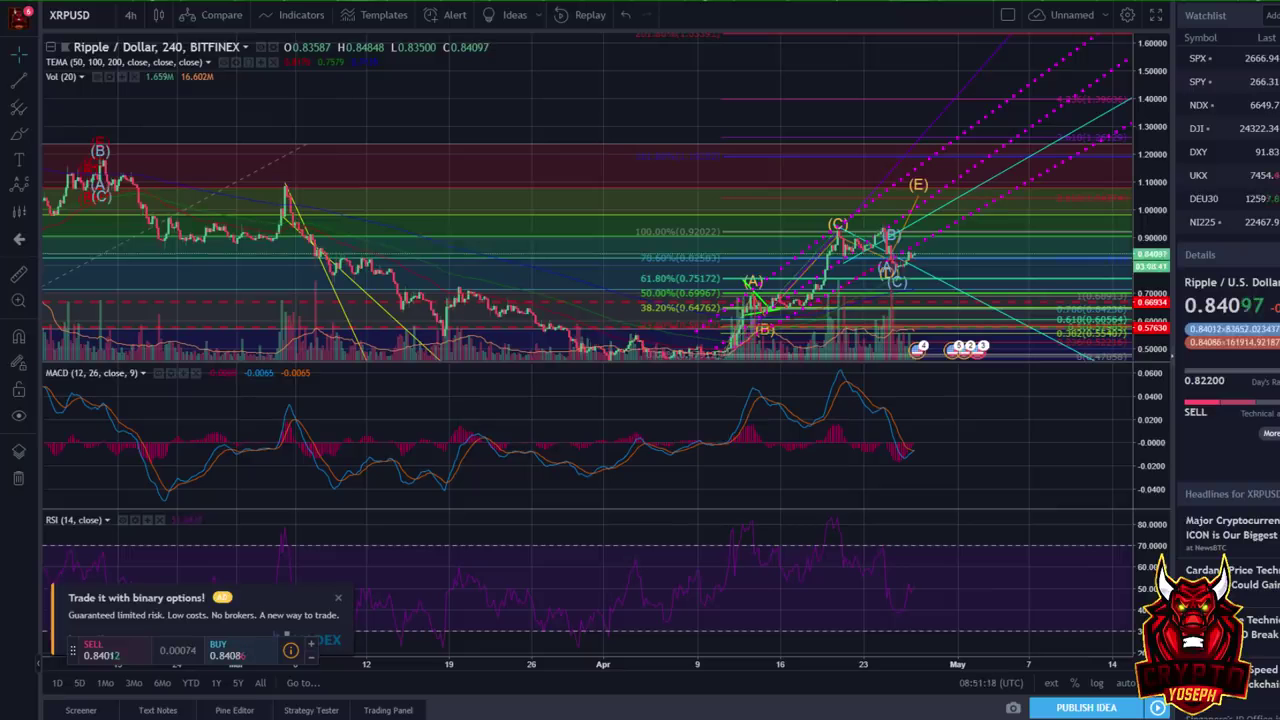
- Examine the XRPUSD 4-hour chart in TradingView, from the March decline to the late-April rise and its wave labels
left_click_drag(514, 161, 448, 134)
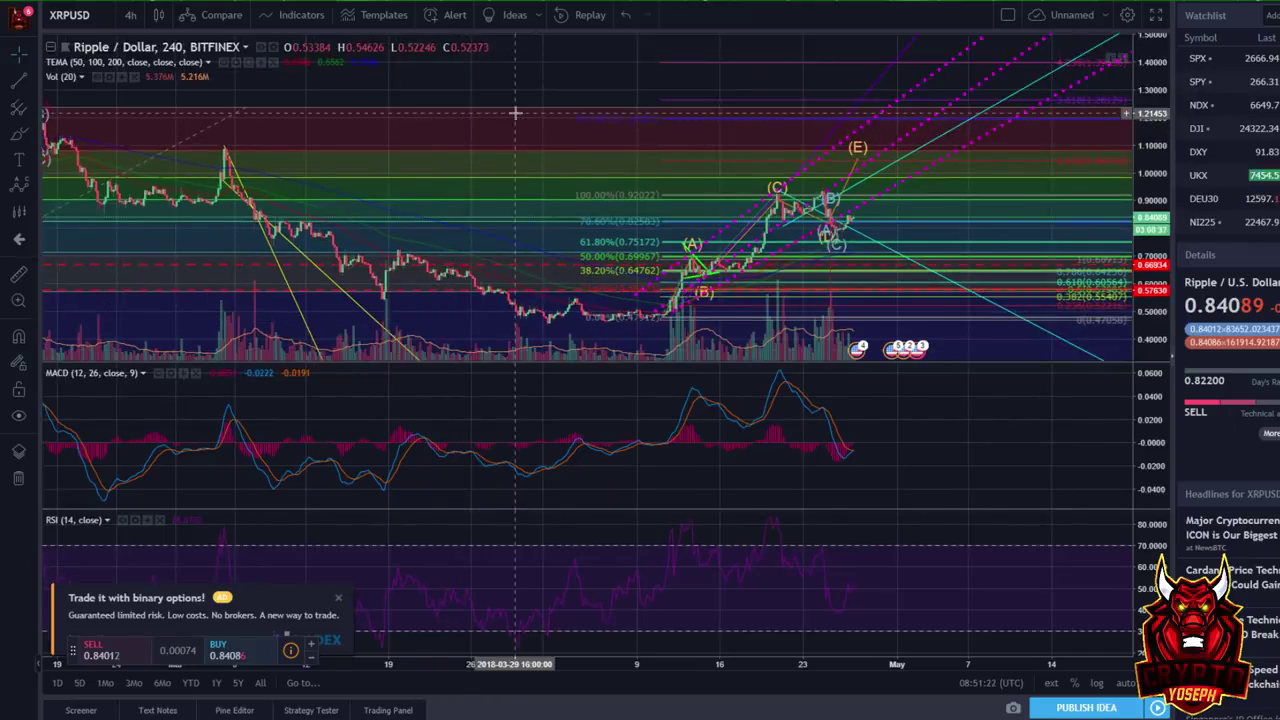
left_click_drag(549, 131, 677, 54)
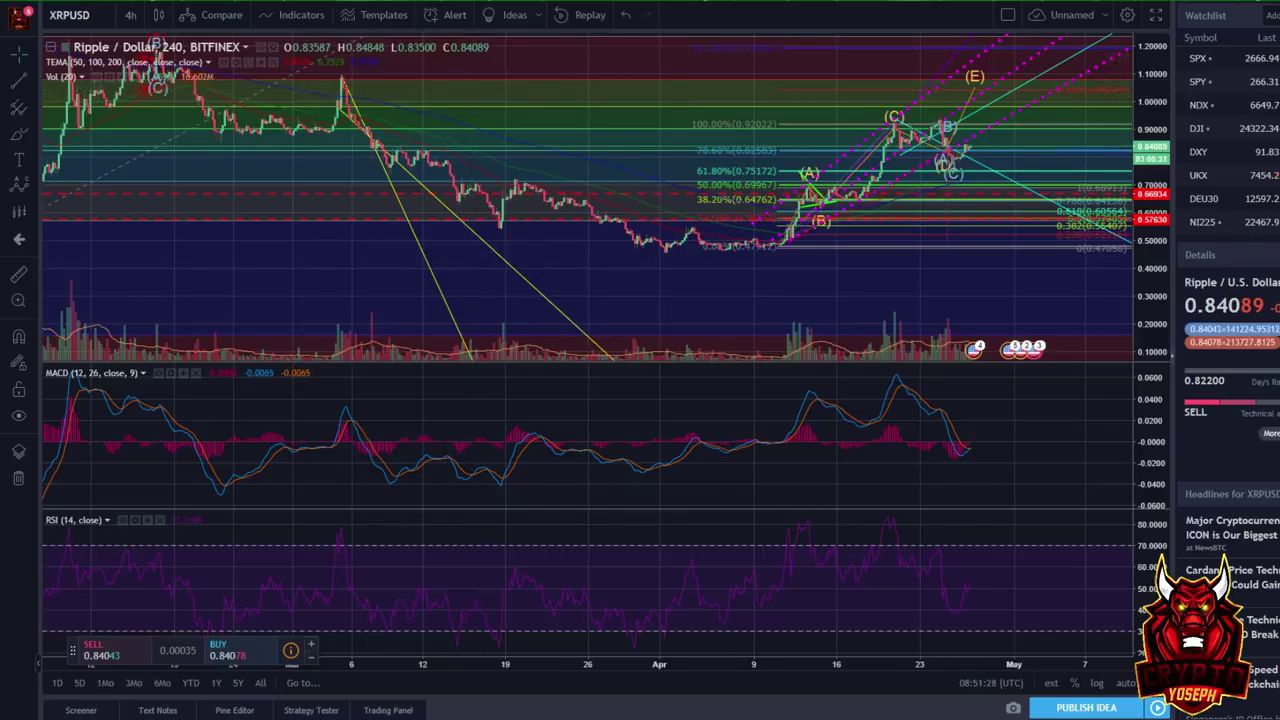
left_click_drag(459, 93, 423, 80)
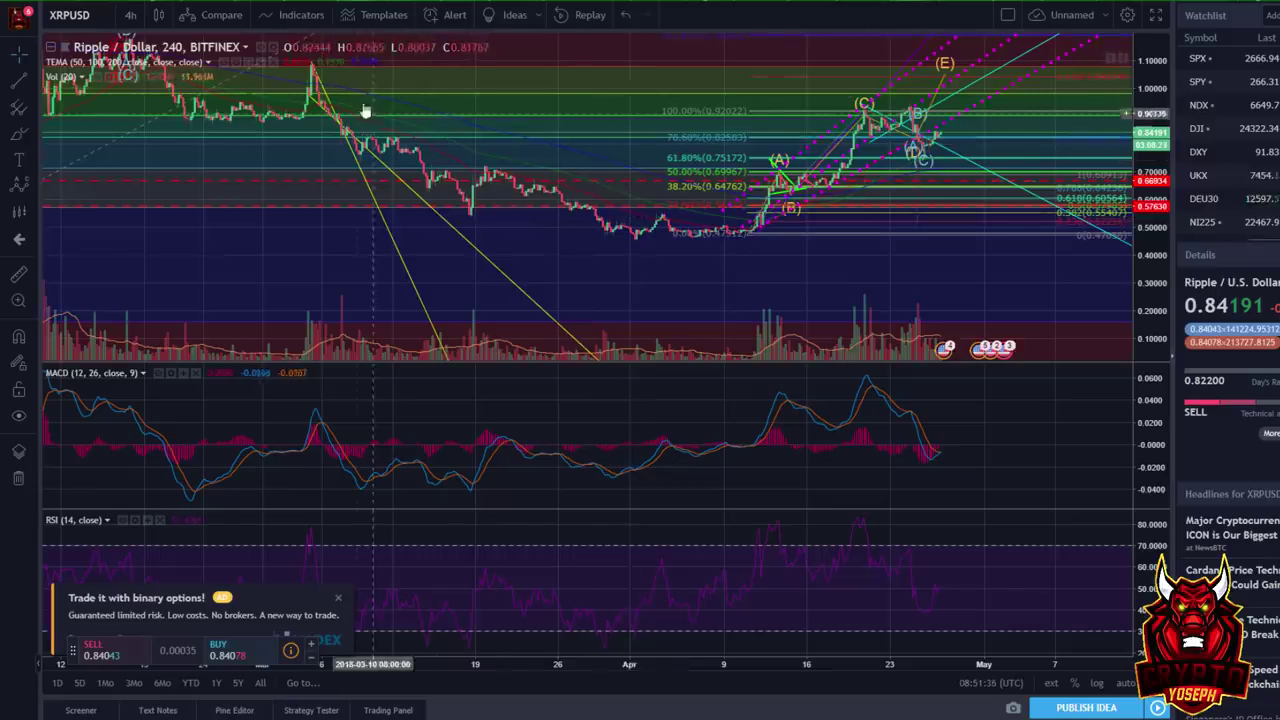
scroll(683, 190, "down", 4)
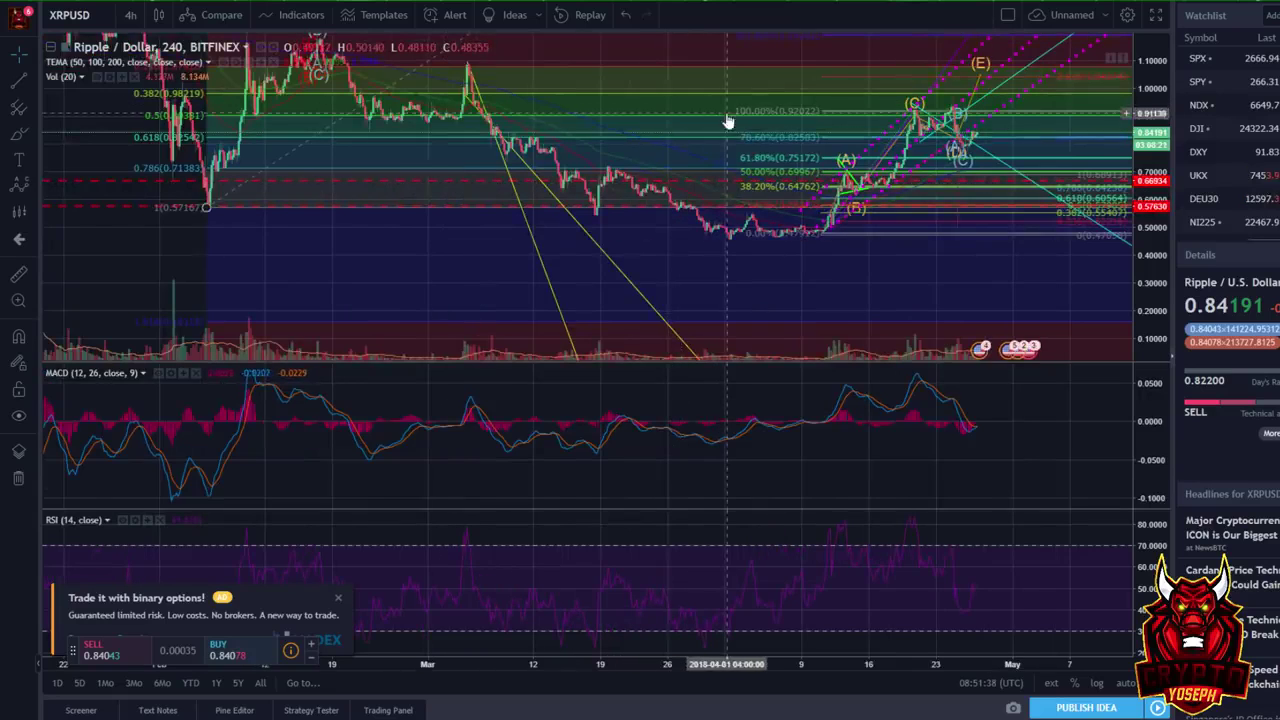
scroll(728, 122, "right", 5)
scroll(728, 122, "up", 2)
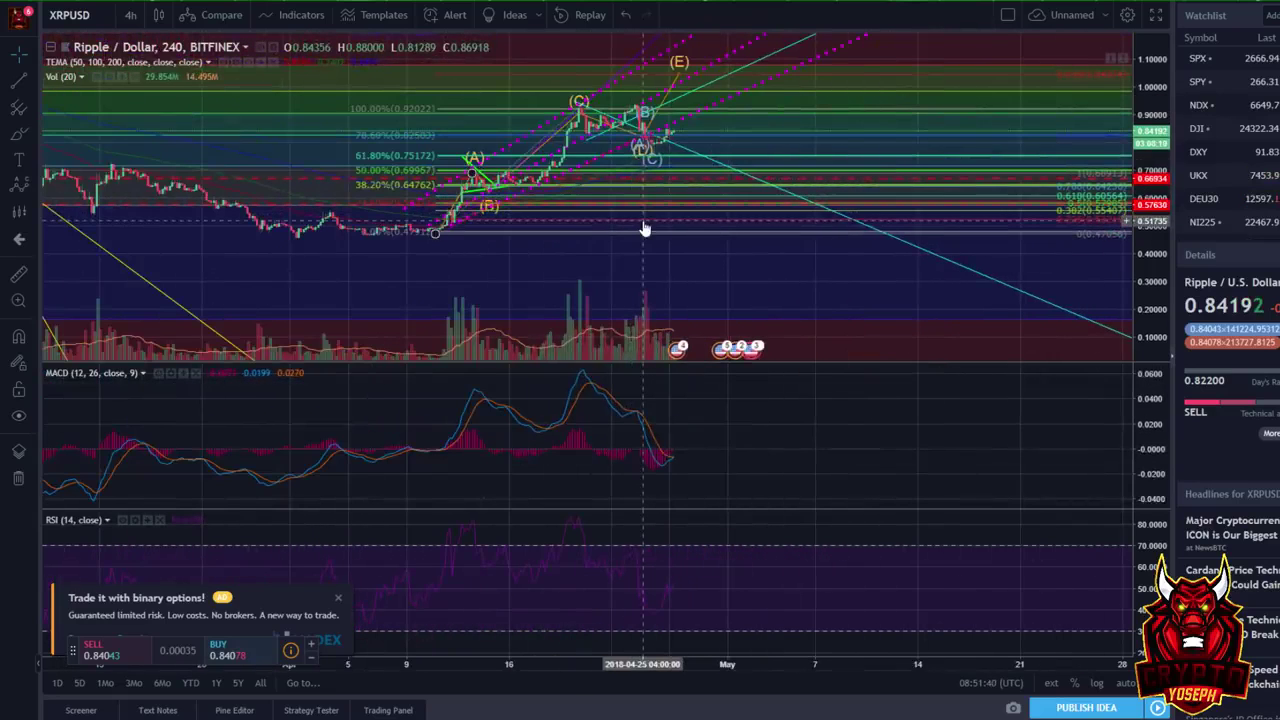
scroll(466, 186, "up", 2)
scroll(414, 137, "down", 3)
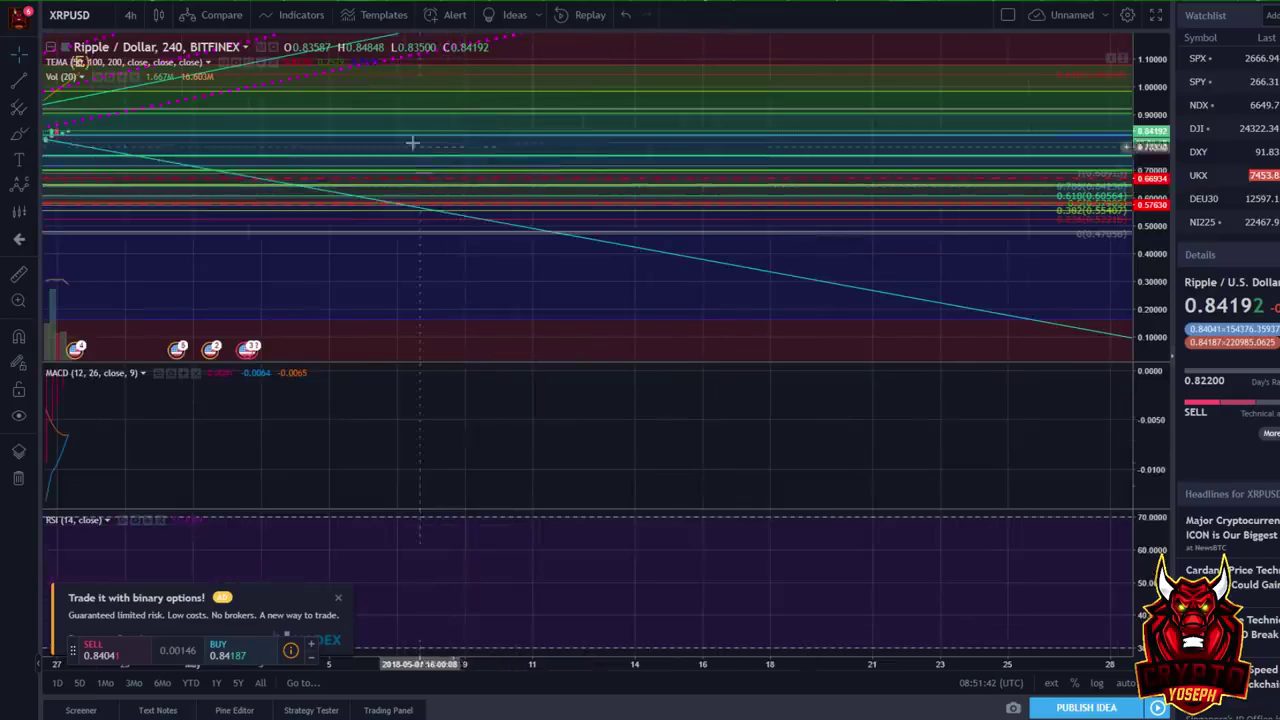
left_click_drag(380, 123, 1044, 162)
scroll(526, 211, "up", 2)
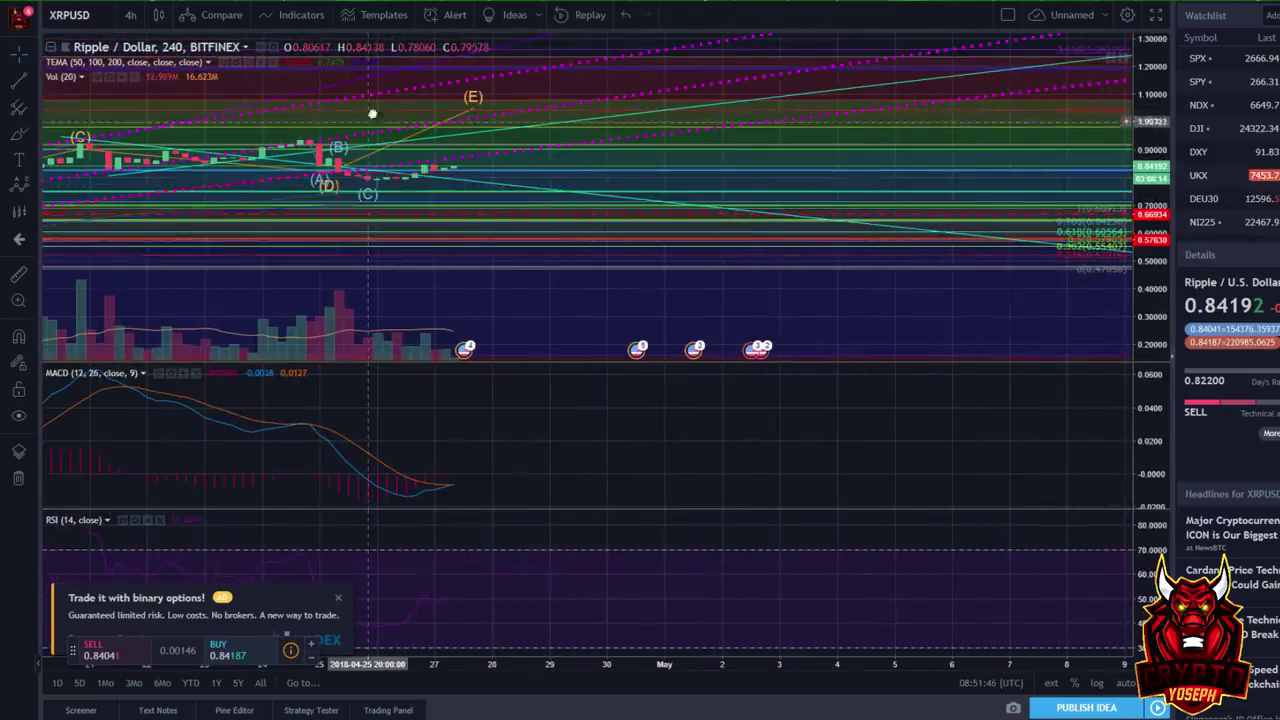
left_click_drag(316, 147, 421, 120)
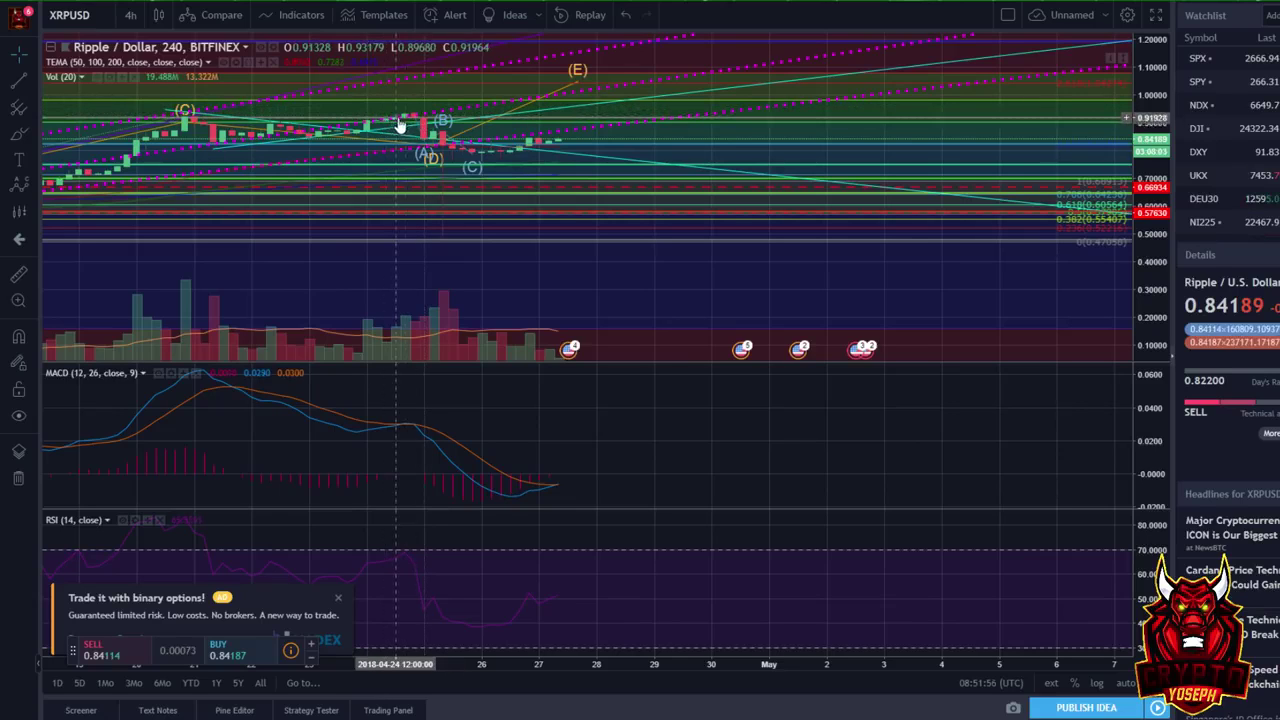
left_click(418, 122)
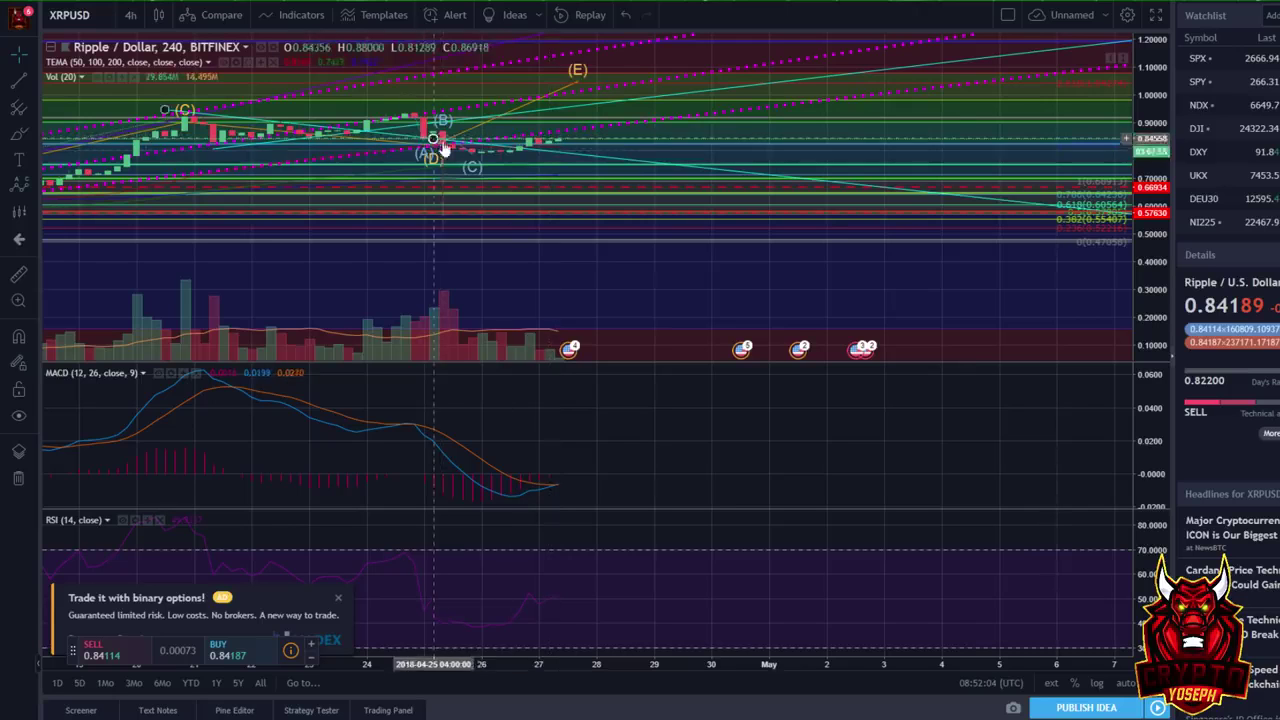
scroll(430, 100, "down", 3)
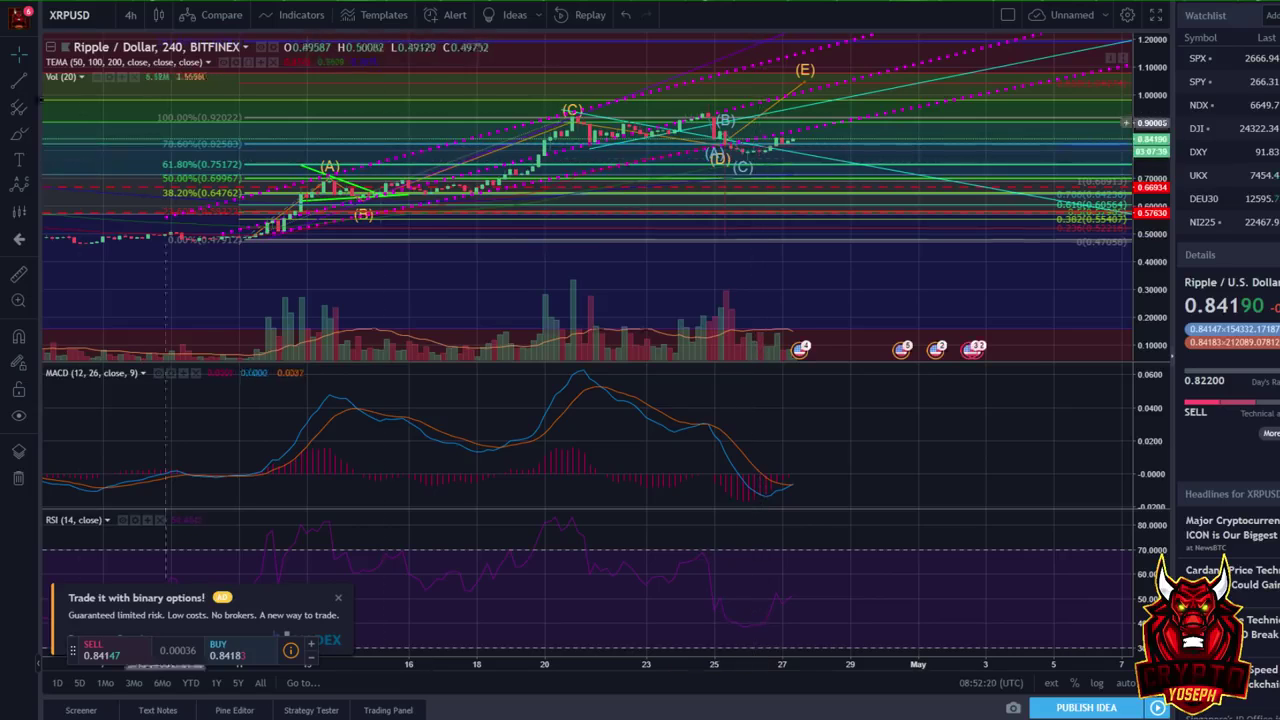
- Measure the price distance from about 0.50 up to the candles near wave point (D) around 25 April
left_click(18, 273)
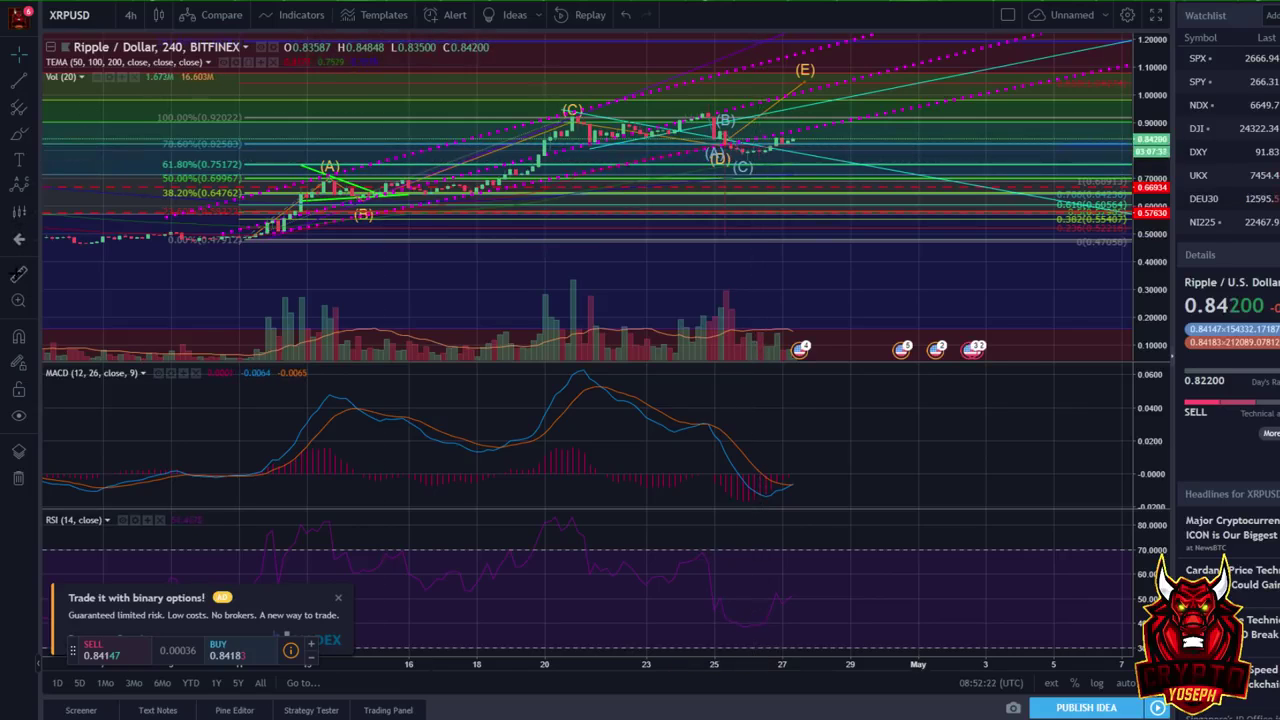
left_click(756, 235)
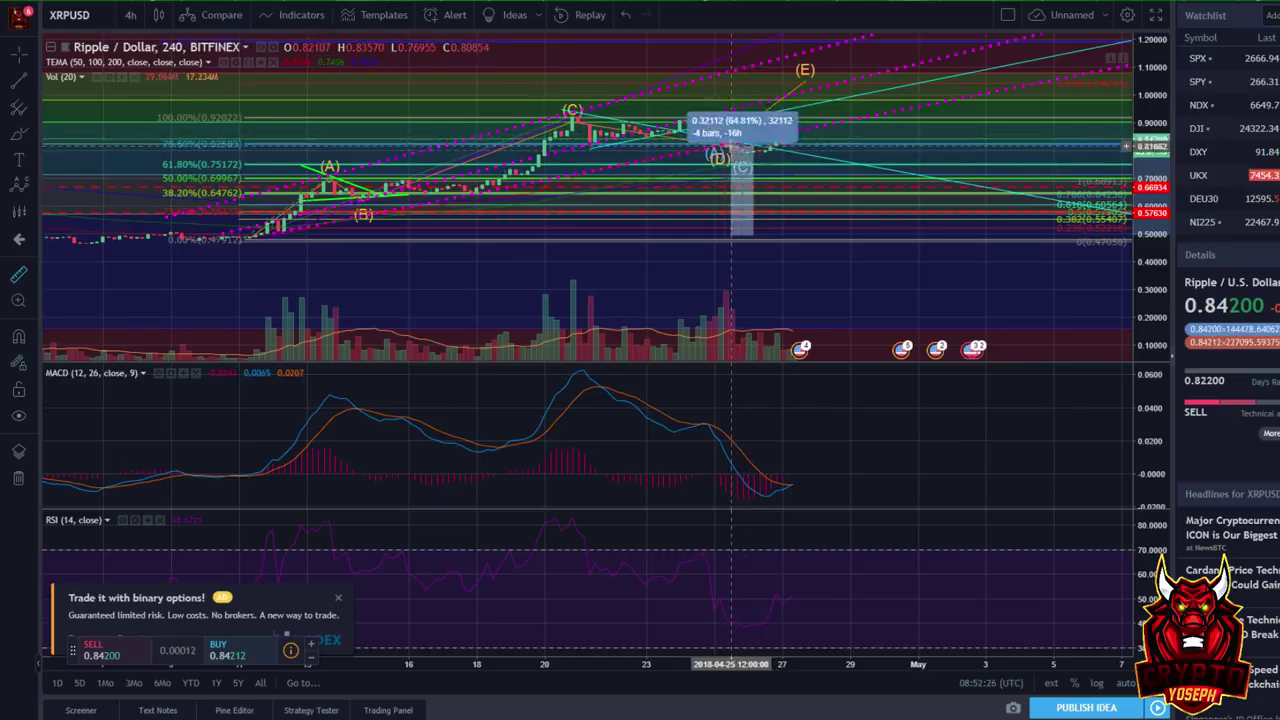
left_click(724, 148)
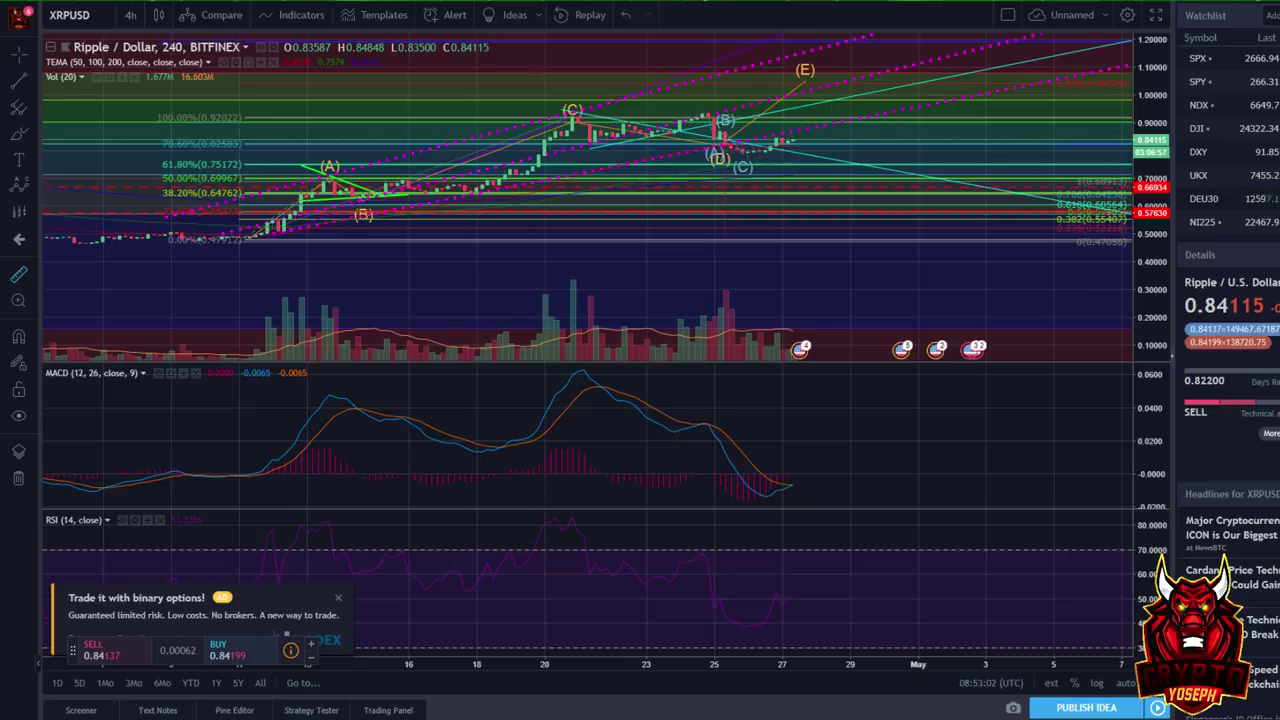
- Examine the XRPUSD price action around waves (C), (D) and (E) against the dotted channel and Fibonacci levels
scroll(463, 205, "up", 1)
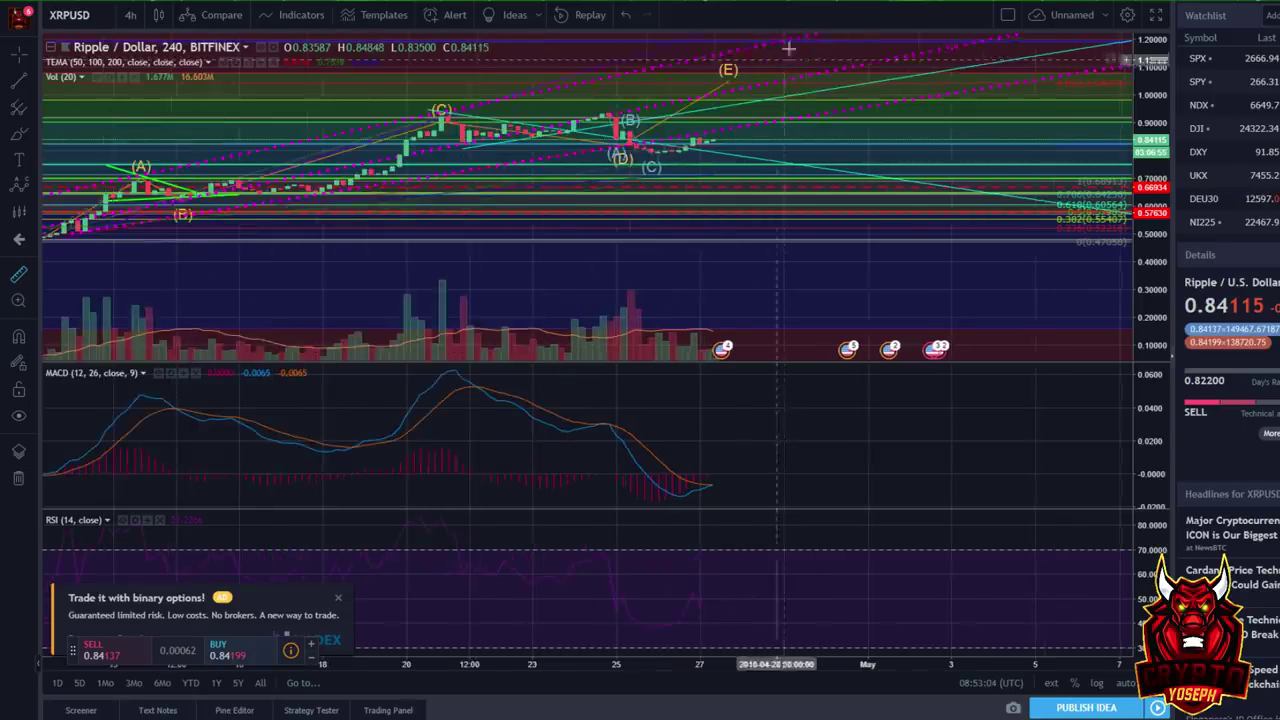
scroll(463, 205, "up", 1)
left_click_drag(426, 257, 743, 289)
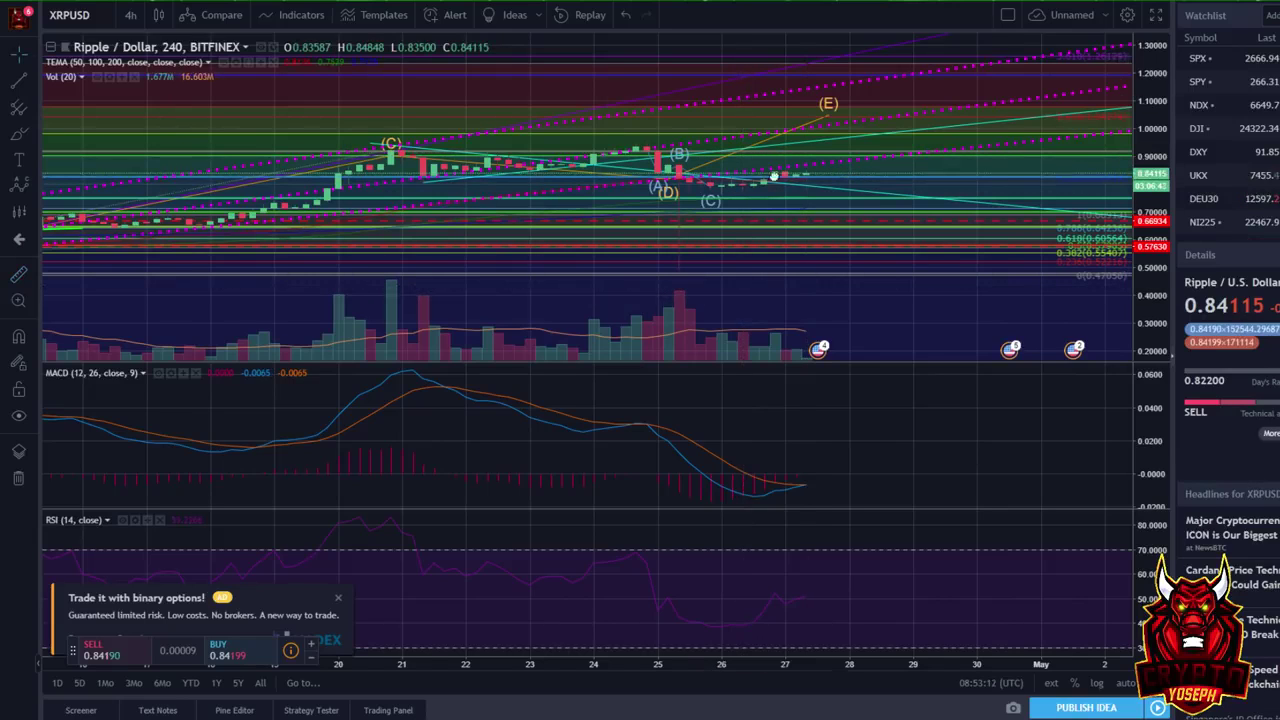
scroll(773, 177, "down", 2)
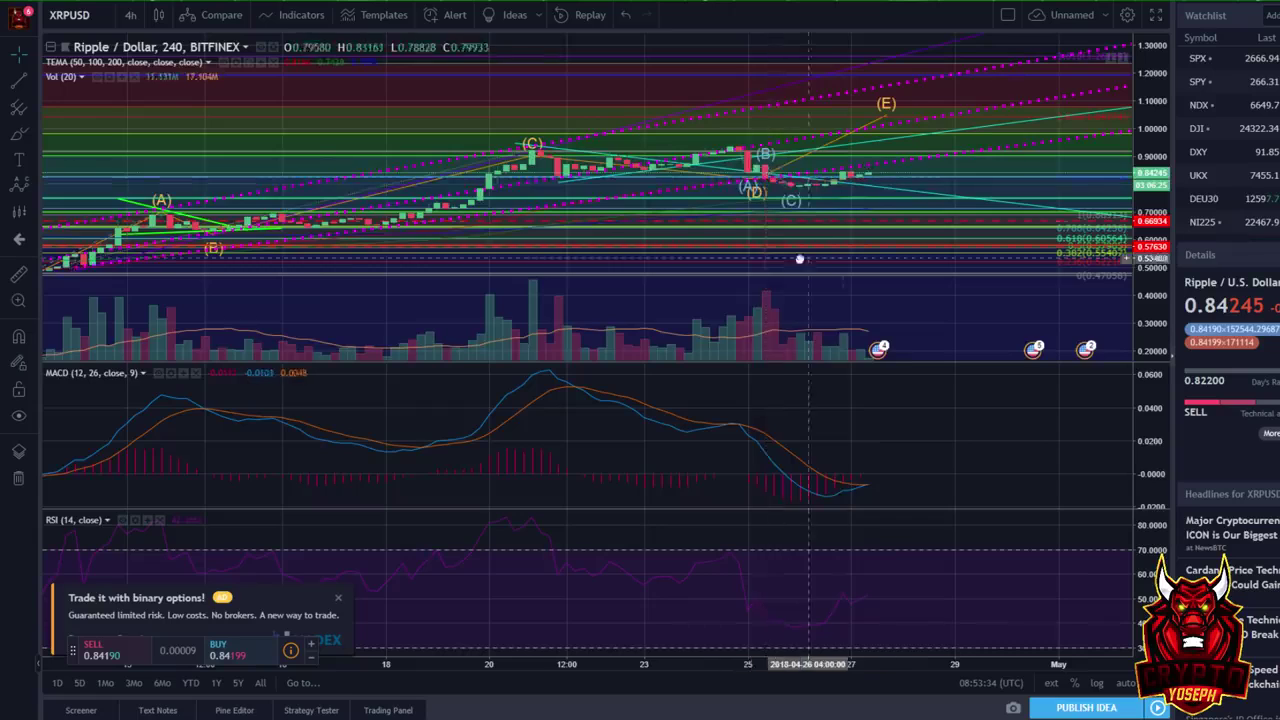
scroll(788, 258, "down", 3)
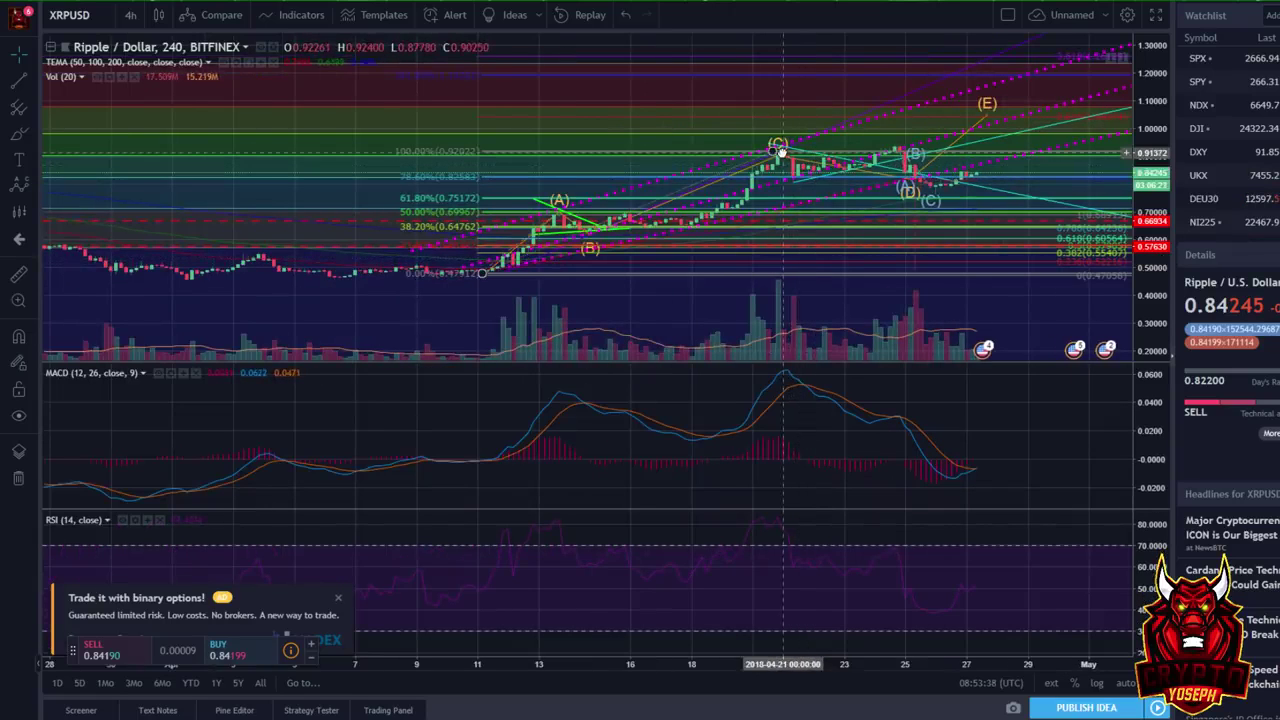
scroll(1000, 188, "up", 2)
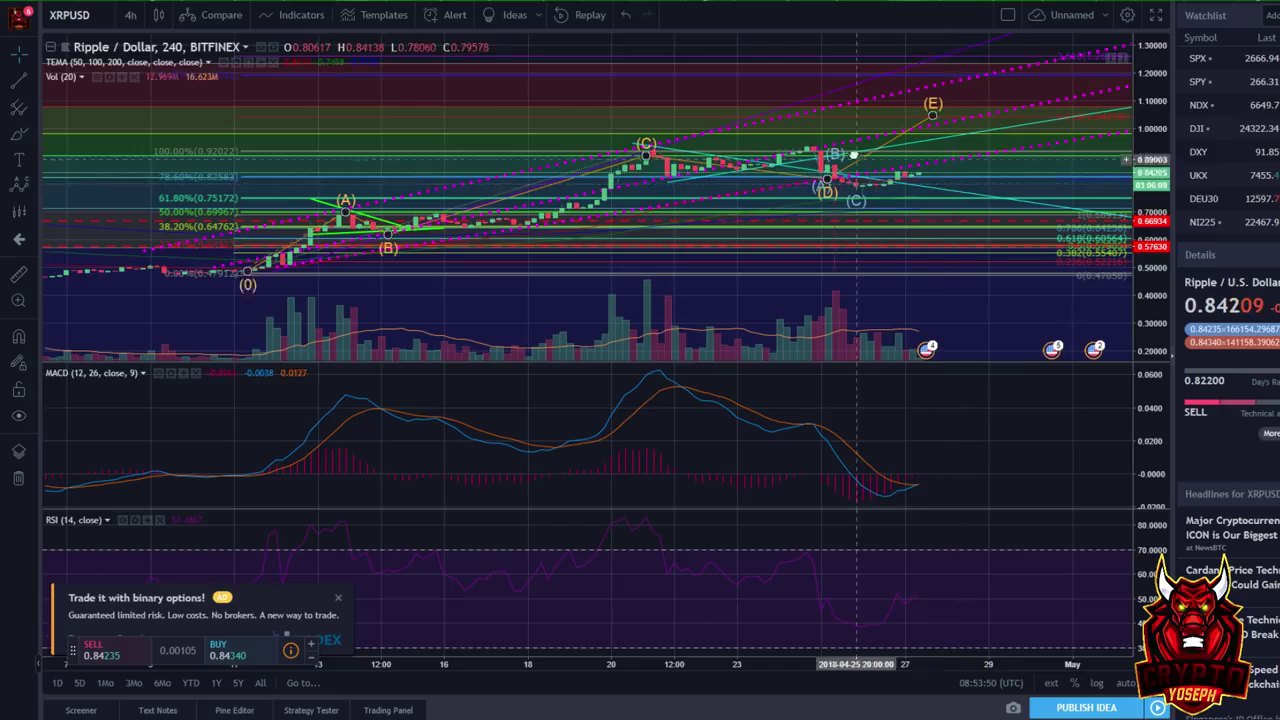
scroll(893, 167, "up", 1)
scroll(893, 167, "up", 1)
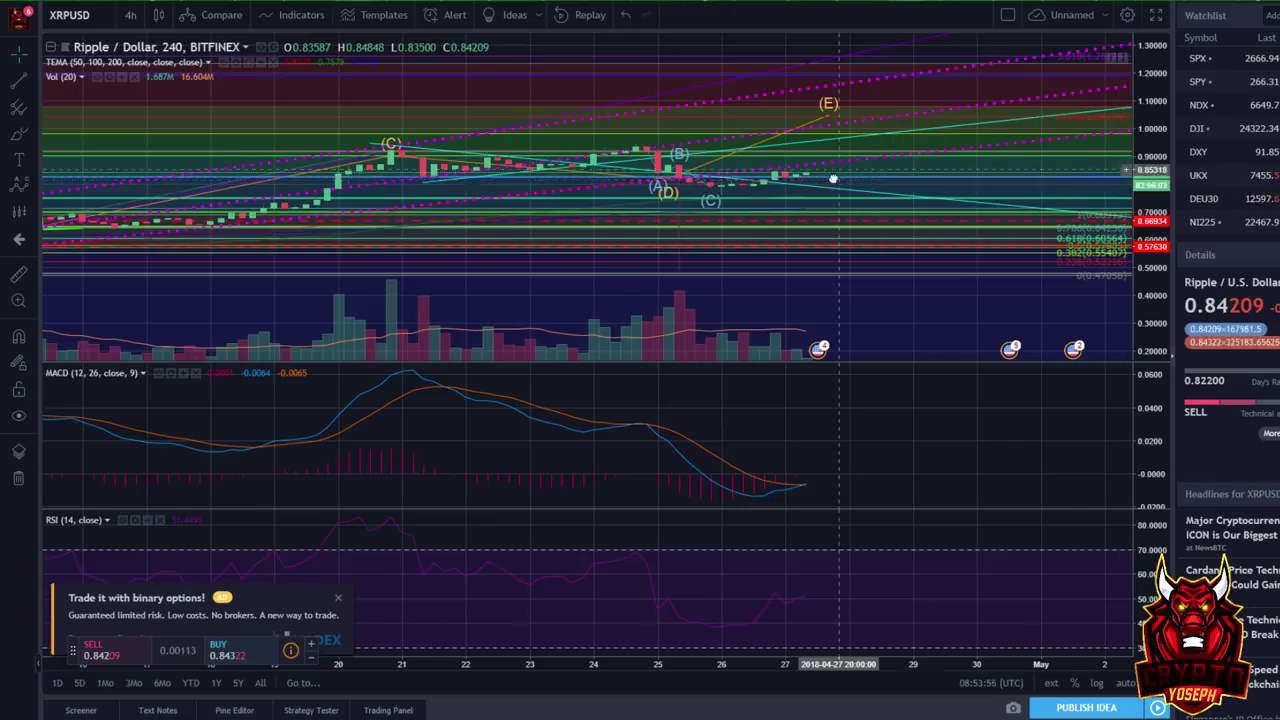
scroll(825, 181, "down", 2)
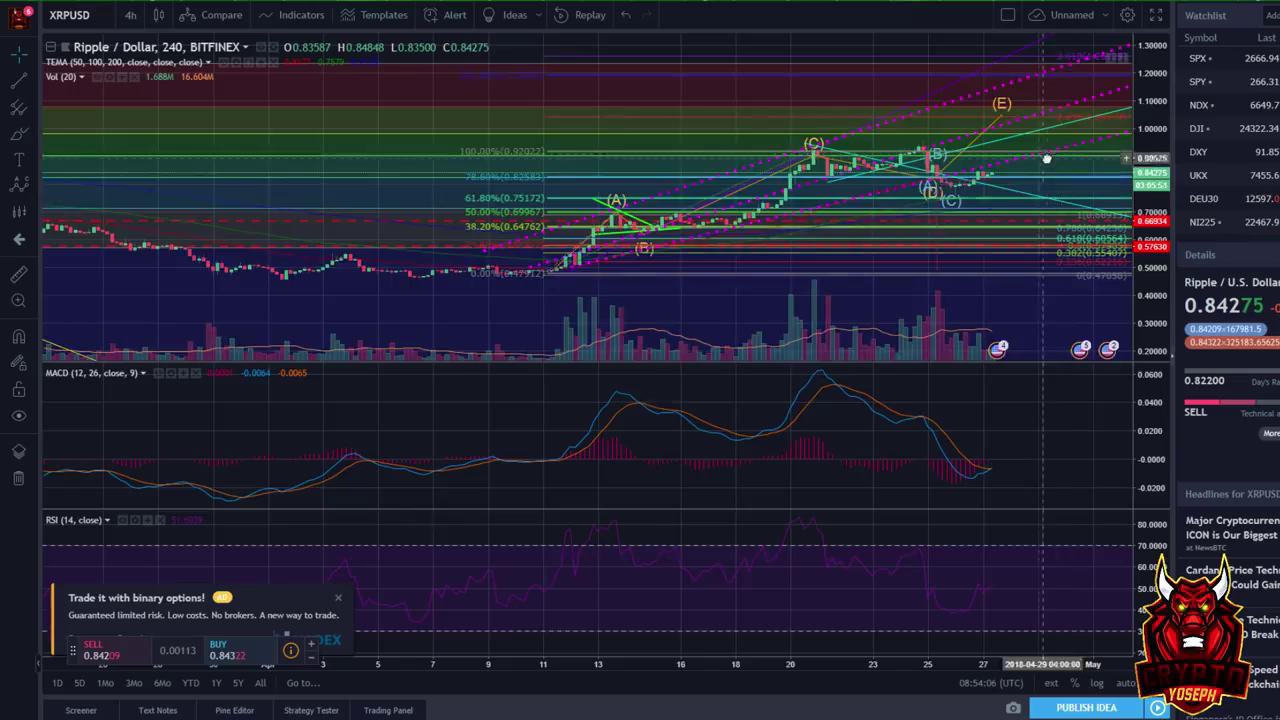
- Examine the (A)-(B)-(C) correction and the 25 to 27 April candles closely and within the wider April rise
scroll(872, 183, "up", 3)
scroll(860, 172, "up", 1)
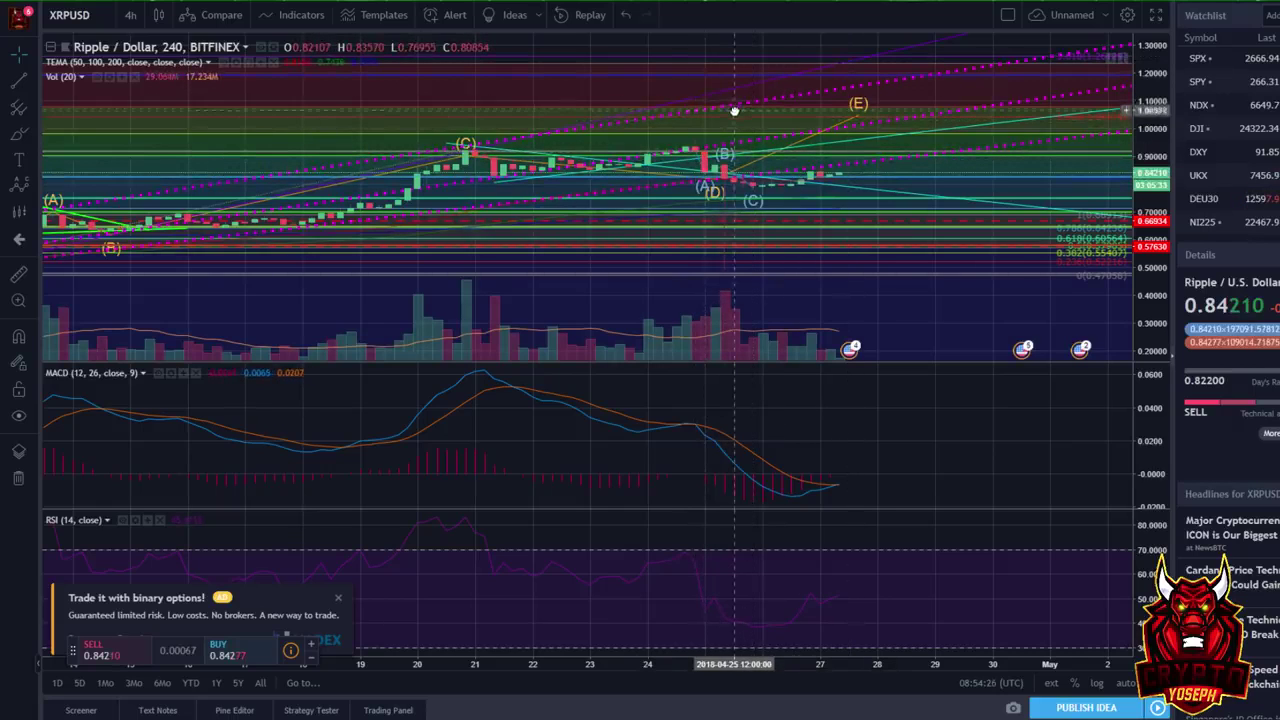
scroll(703, 128, "down", 2)
left_click_drag(703, 128, 858, 155)
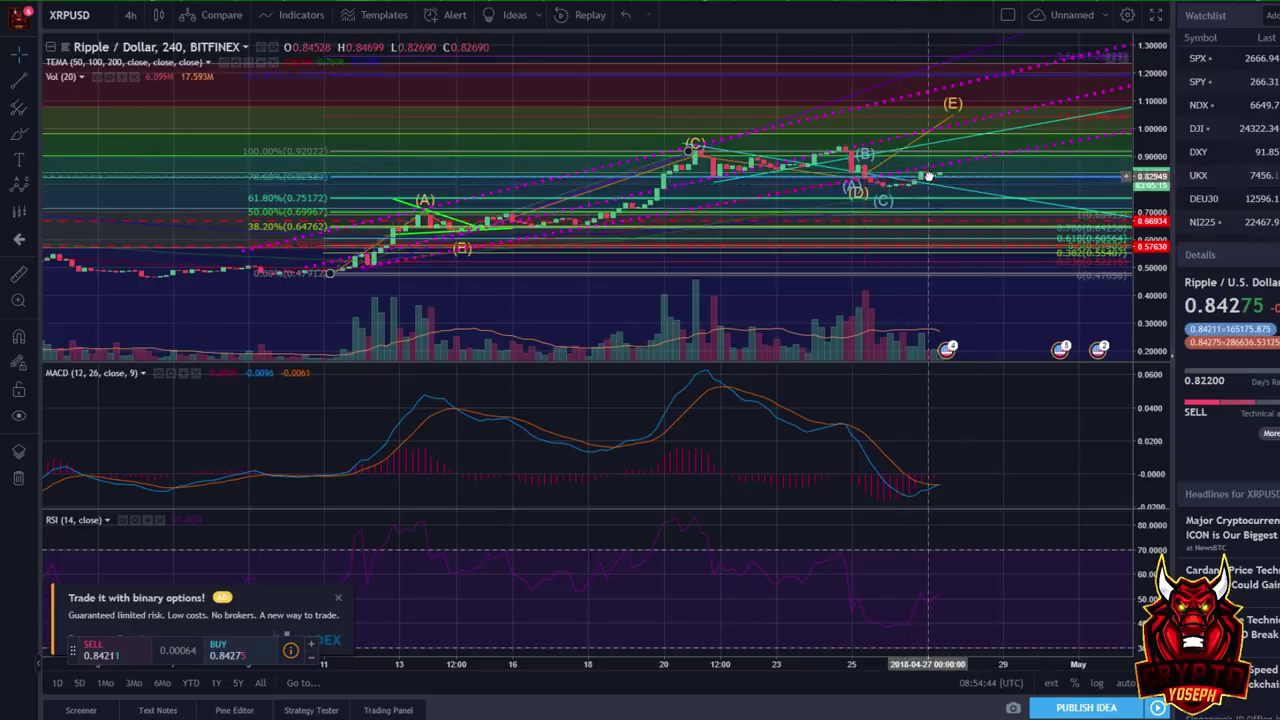
scroll(929, 176, "up", 8)
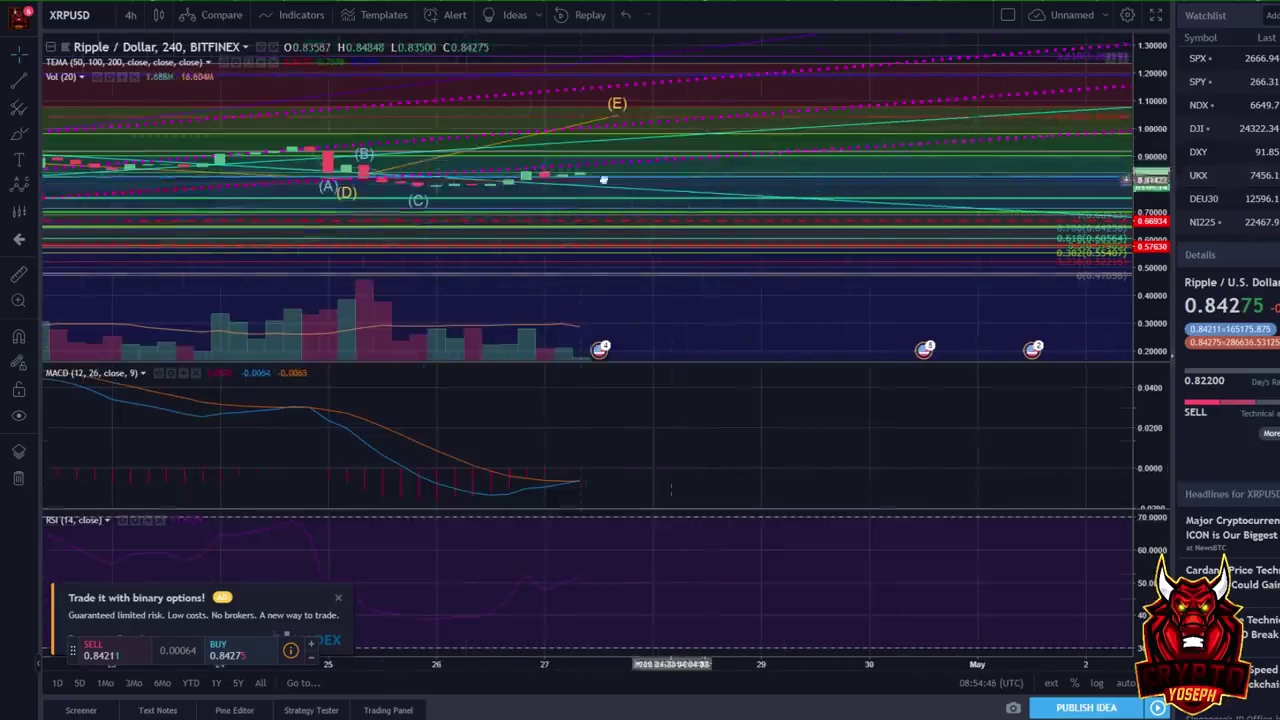
scroll(377, 166, "down", 8)
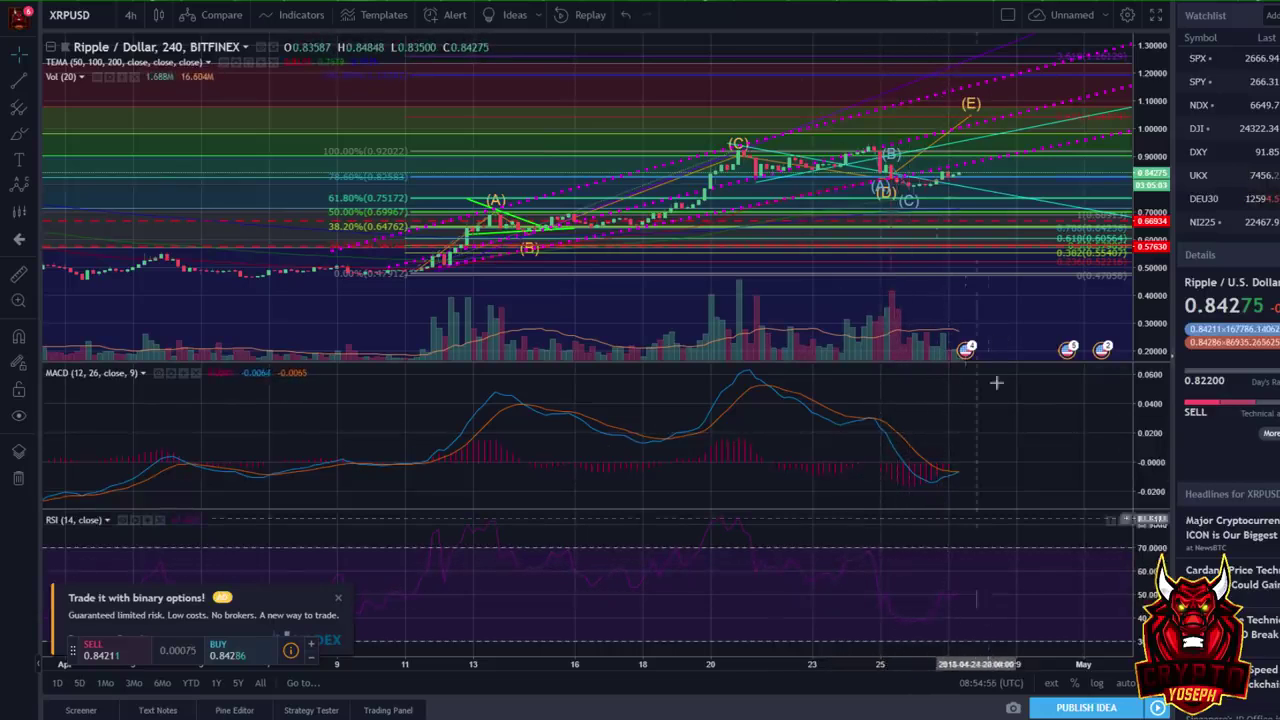
scroll(711, 170, "up", 5)
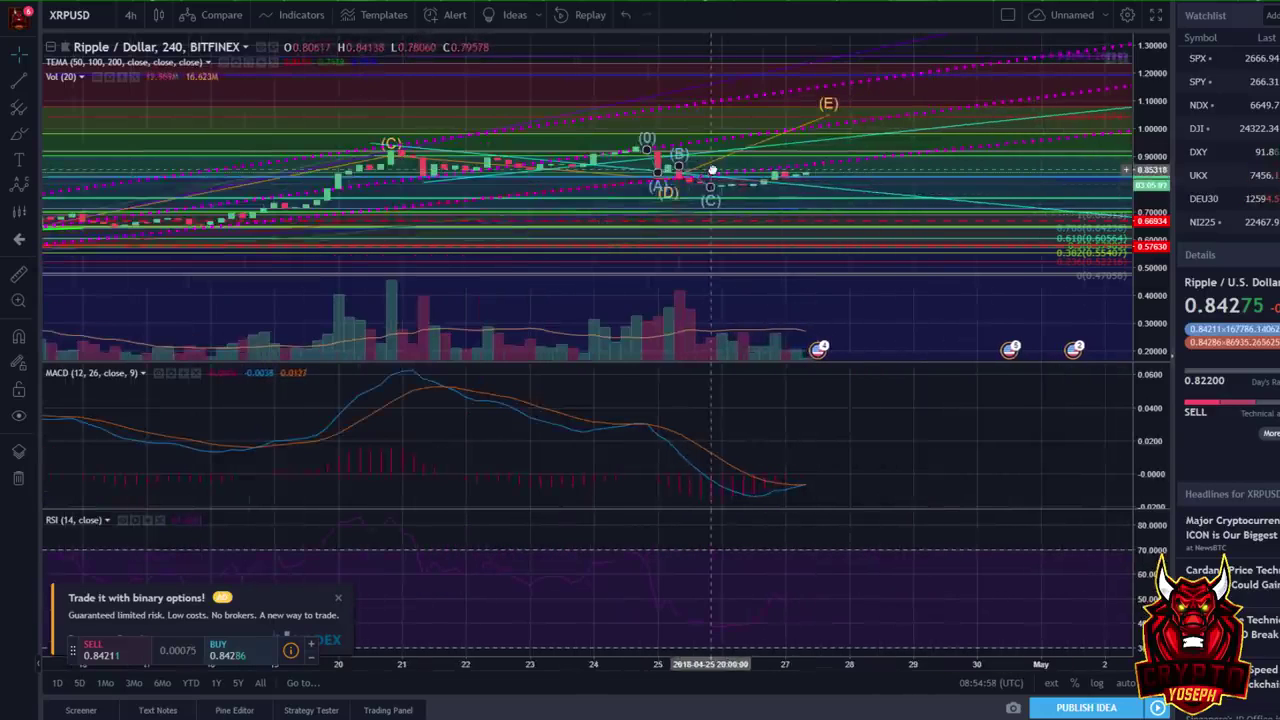
scroll(711, 170, "down", 10)
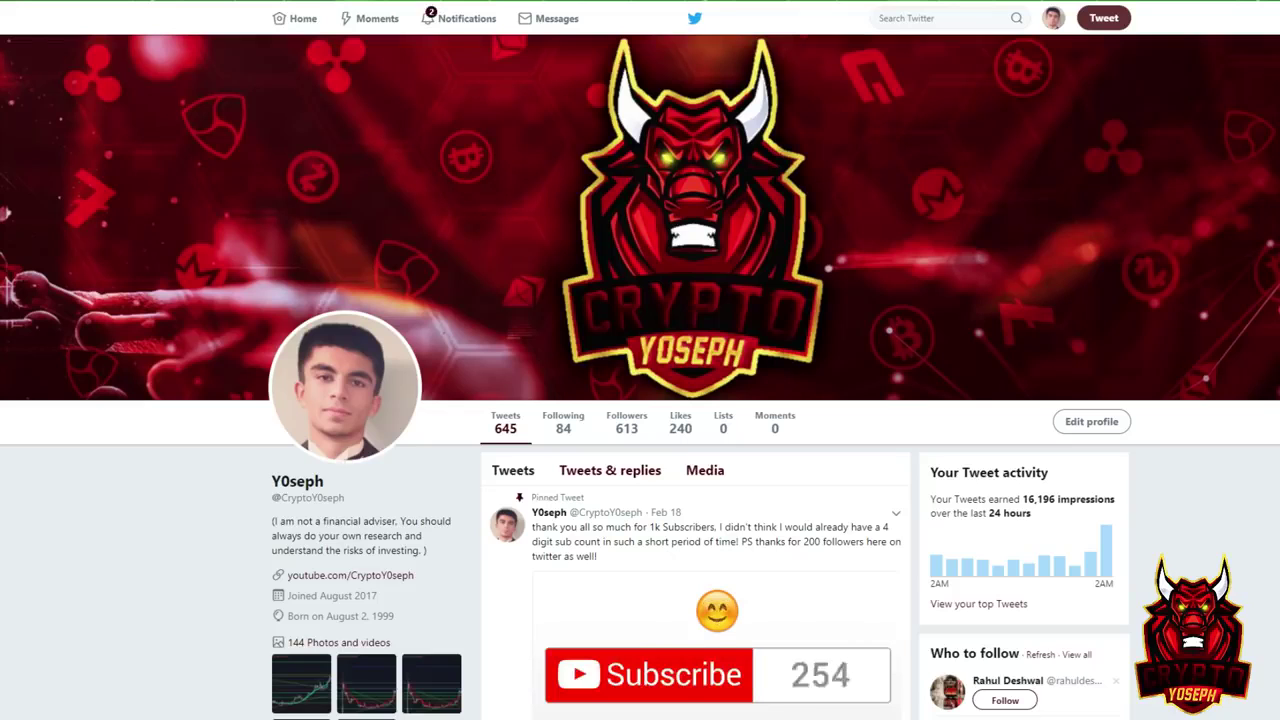
- Switch to Twitter and open the account's notifications
left_click(445, 22)
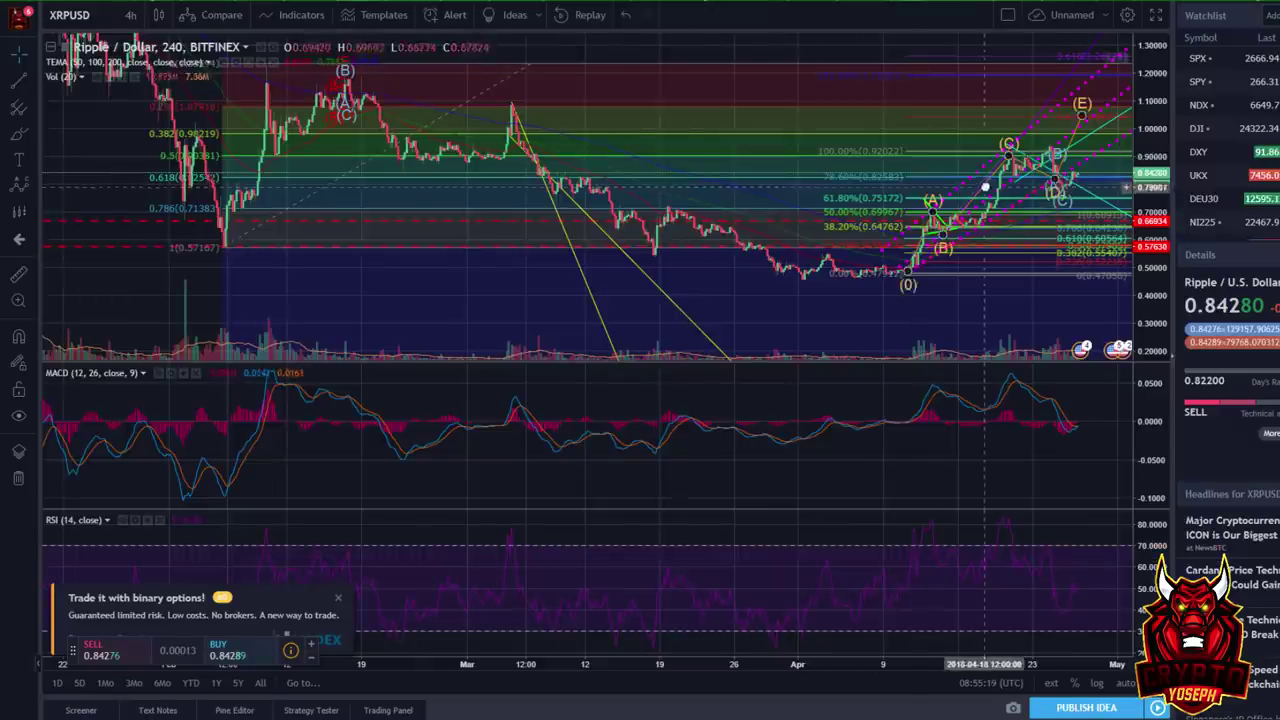
- Return to the XRPUSD chart in TradingView and examine the latest candles, the MACD lines and the projected rise to wave point (E)
scroll(955, 180, "up", 5)
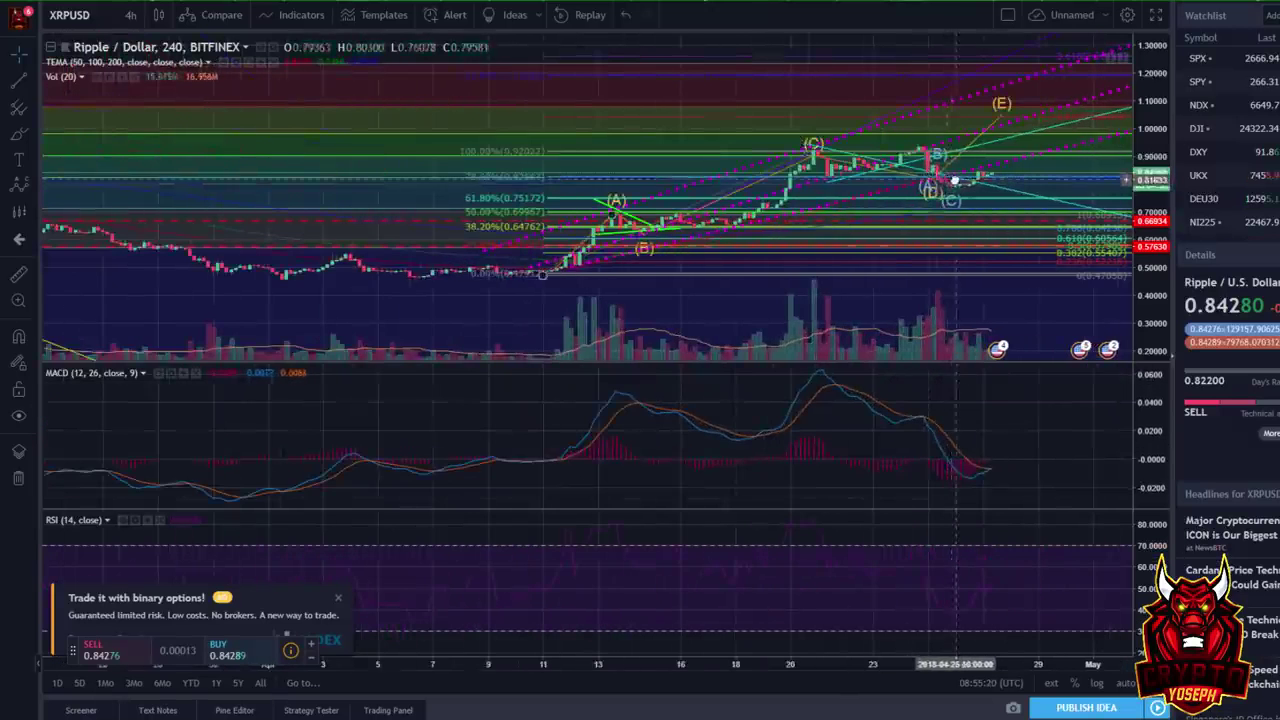
scroll(900, 160, "up", 2)
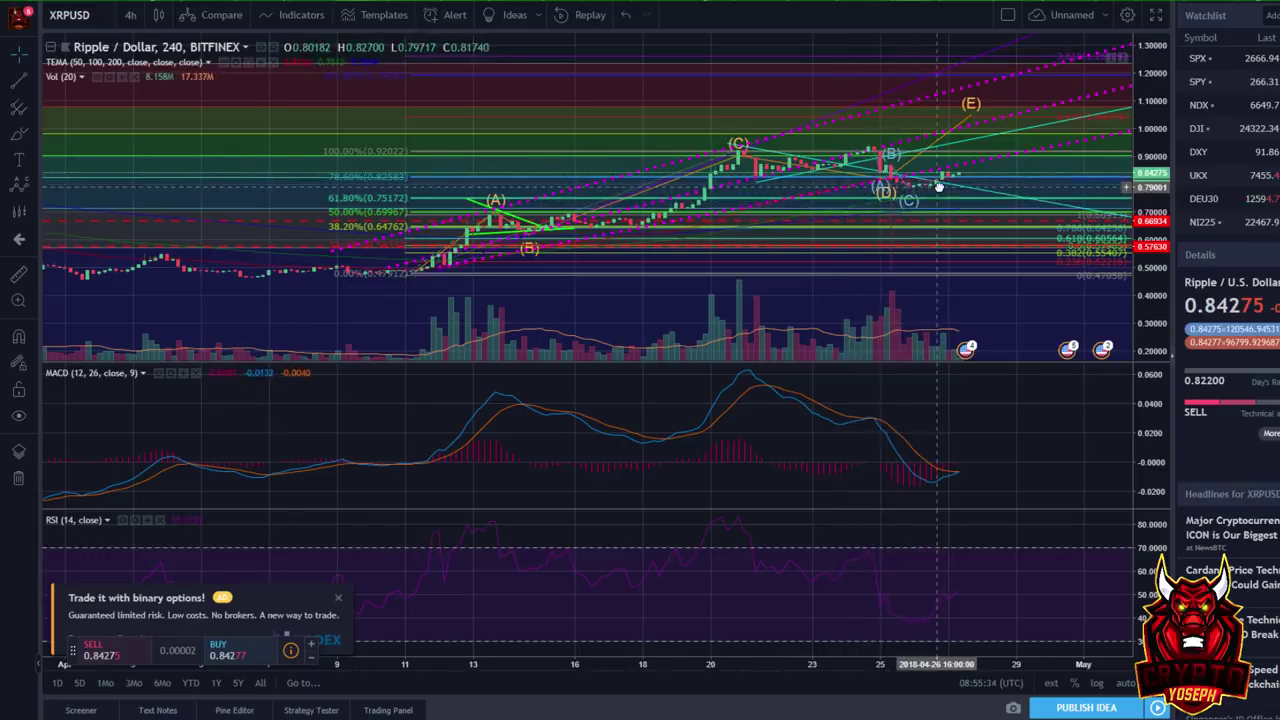
scroll(880, 409, "up", 2)
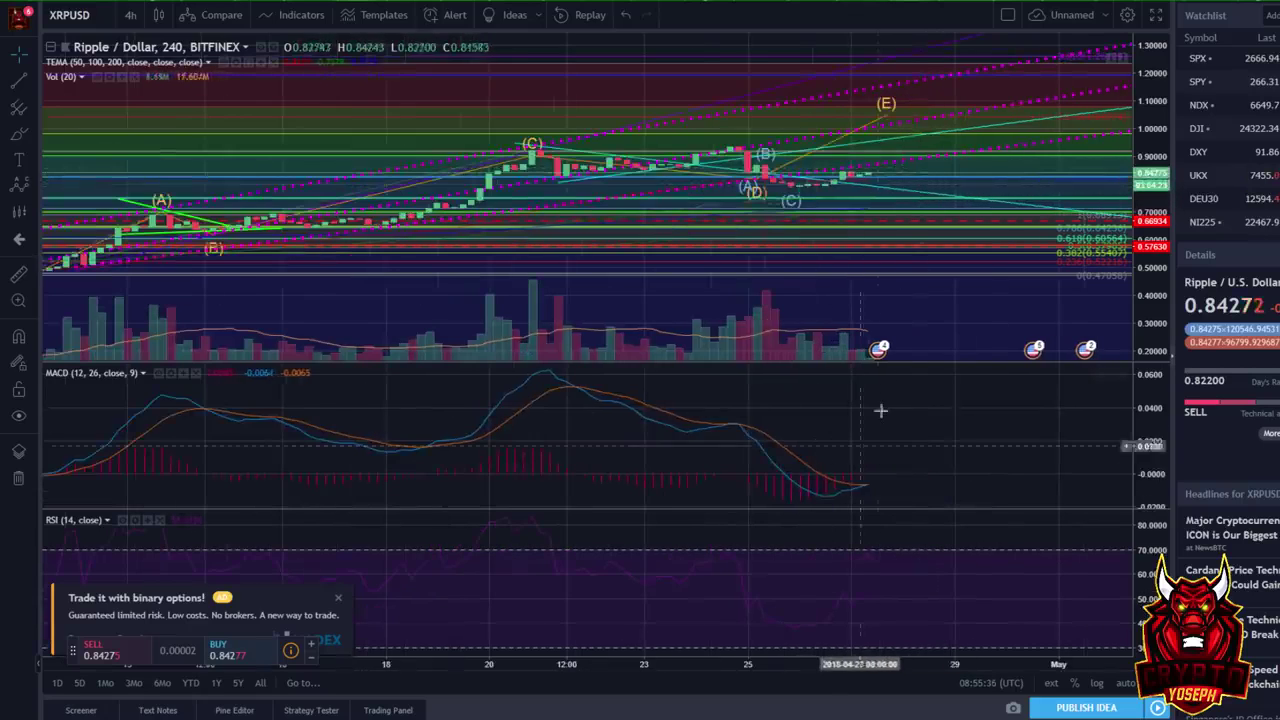
scroll(749, 186, "up", 2)
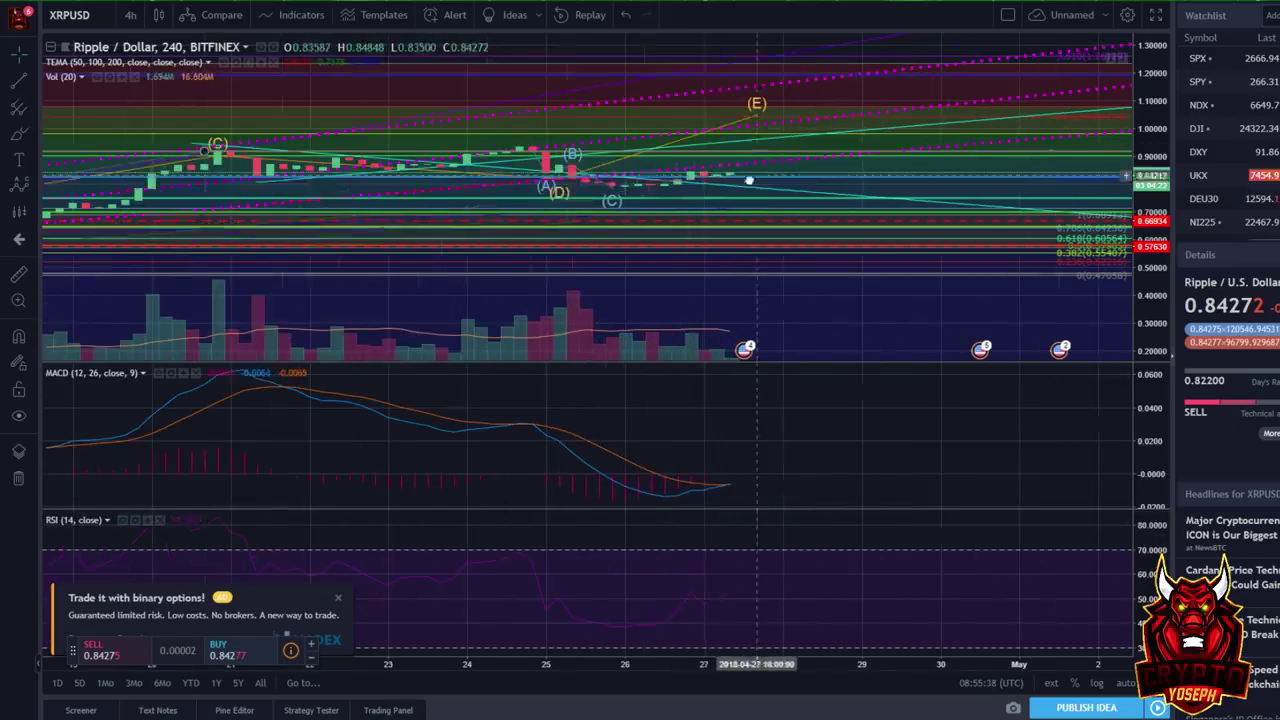
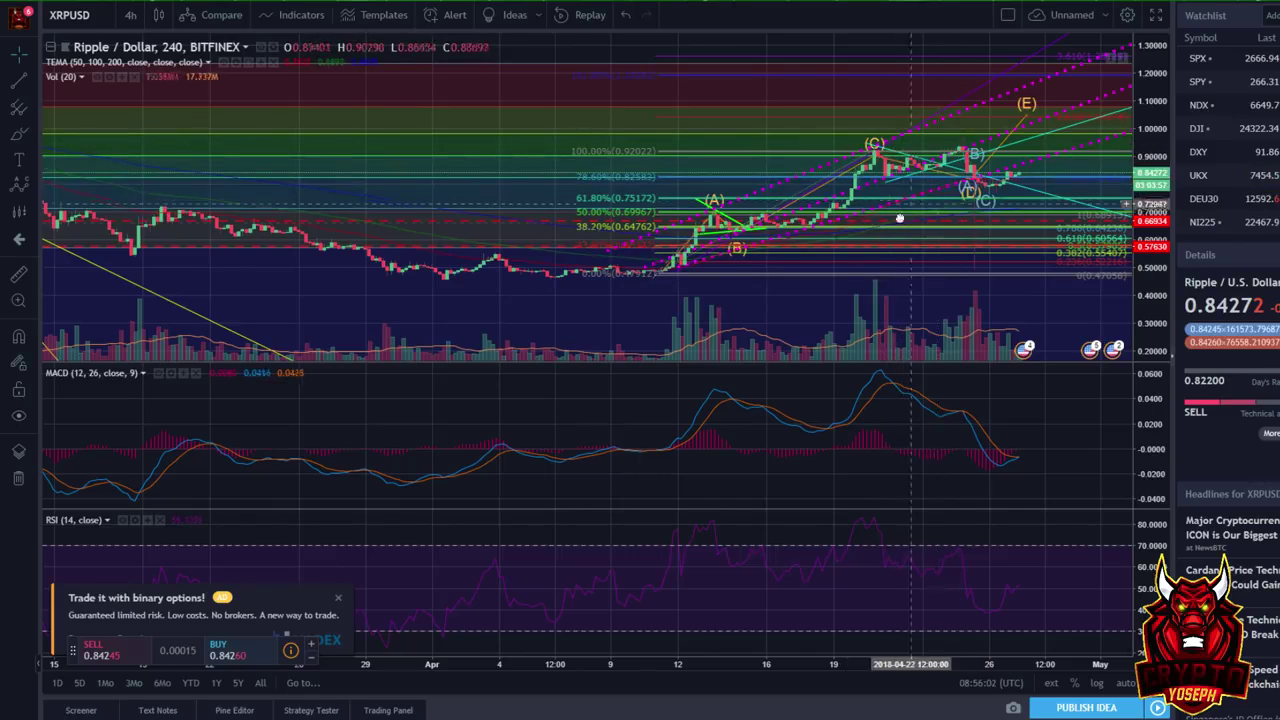
scroll(861, 224, "up", 2)
scroll(861, 224, "up", 1)
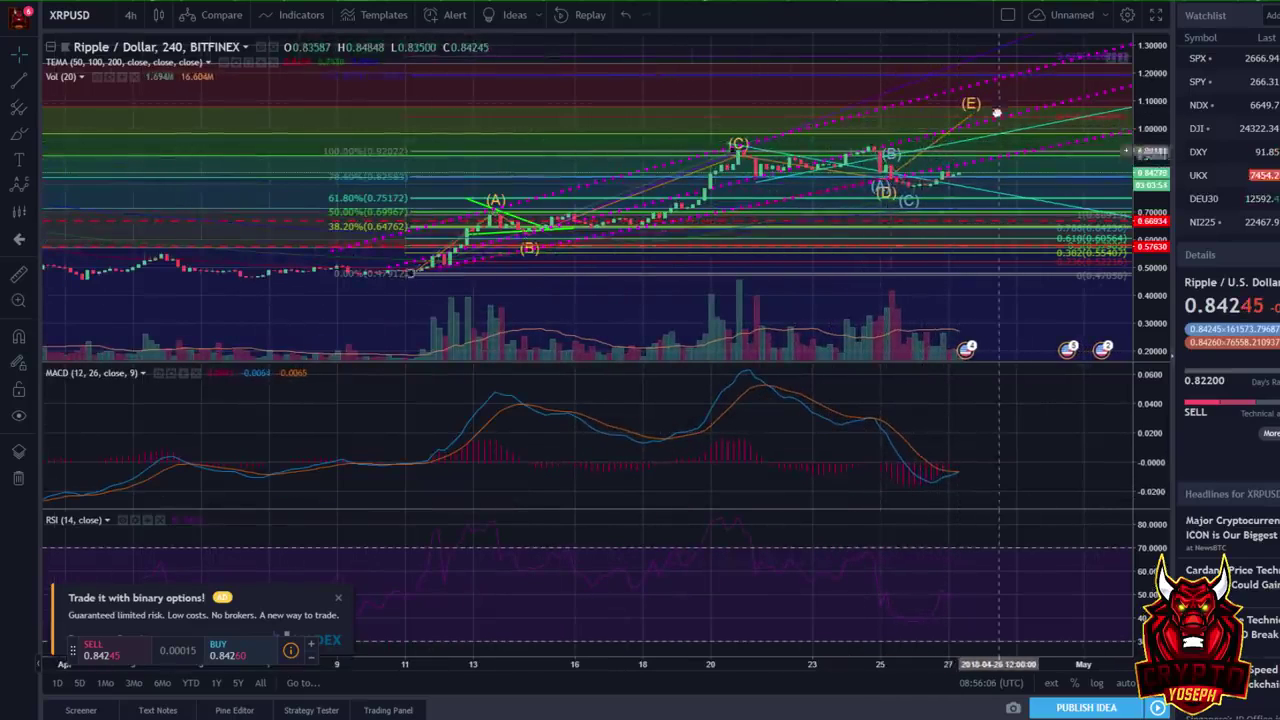
scroll(1000, 137, "up", 1)
scroll(724, 190, "up", 1)
scroll(725, 190, "down", 1)
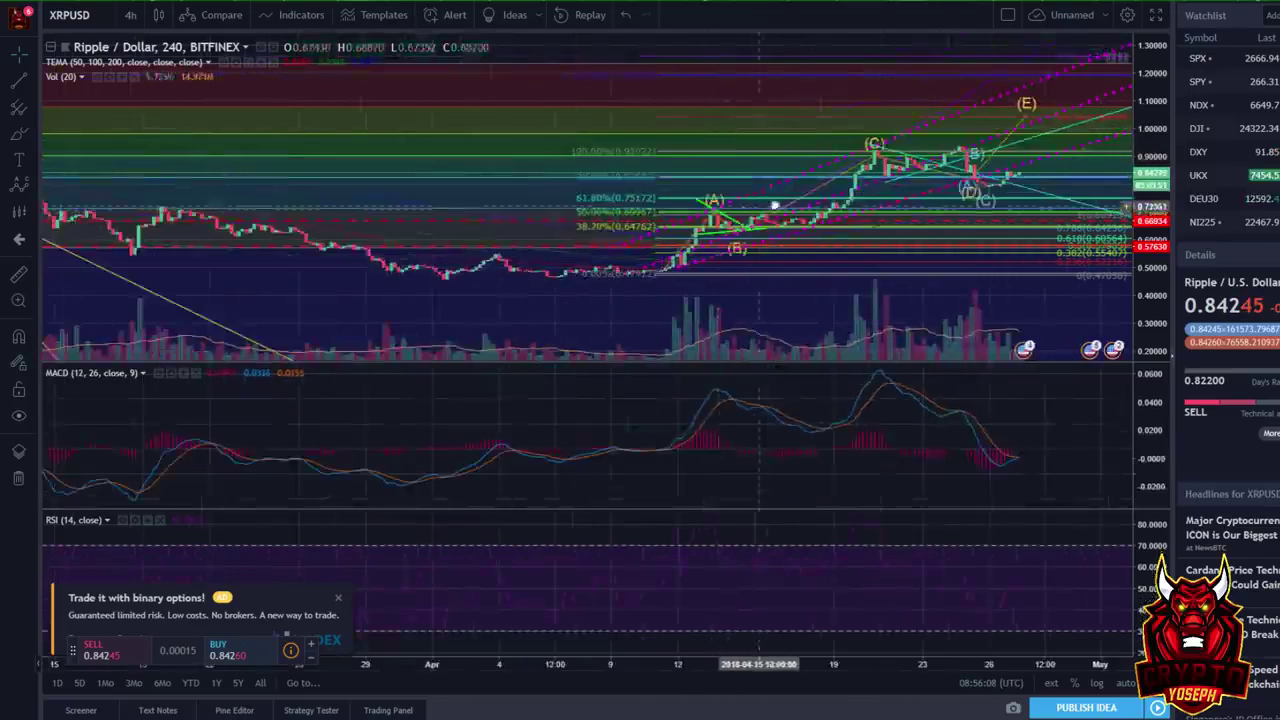
scroll(868, 186, "up", 1)
scroll(868, 186, "up", 3)
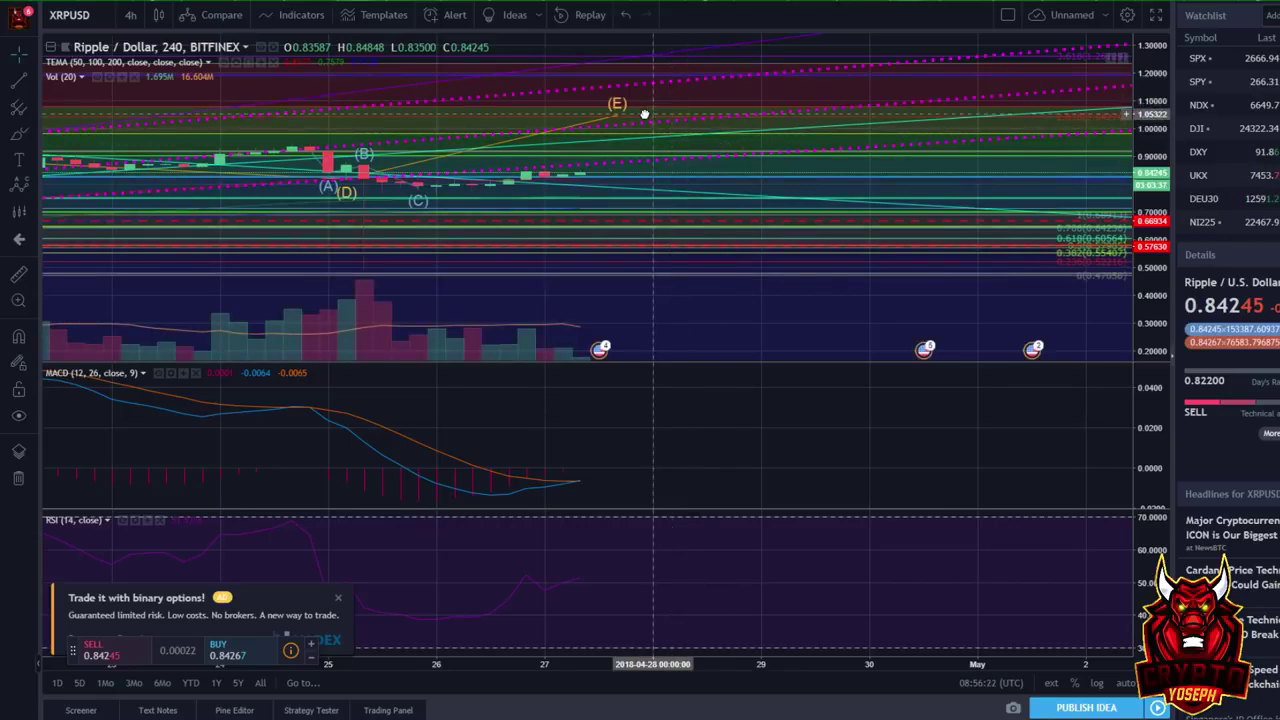
scroll(671, 129, "down", 5)
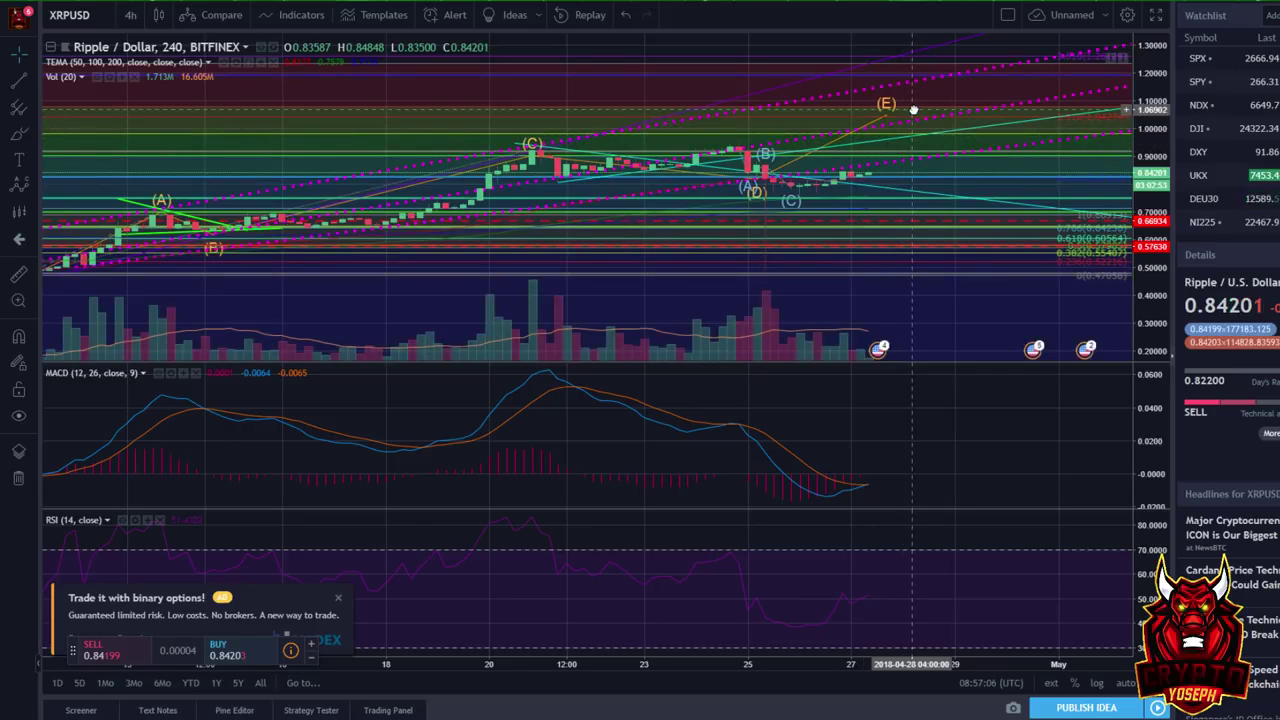
- Measure the XRPUSD rise from the 11 April low to wave point (A), and the rise from wave (B) to wave (C)
scroll(654, 186, "down", 3)
left_click_drag(654, 186, 496, 250)
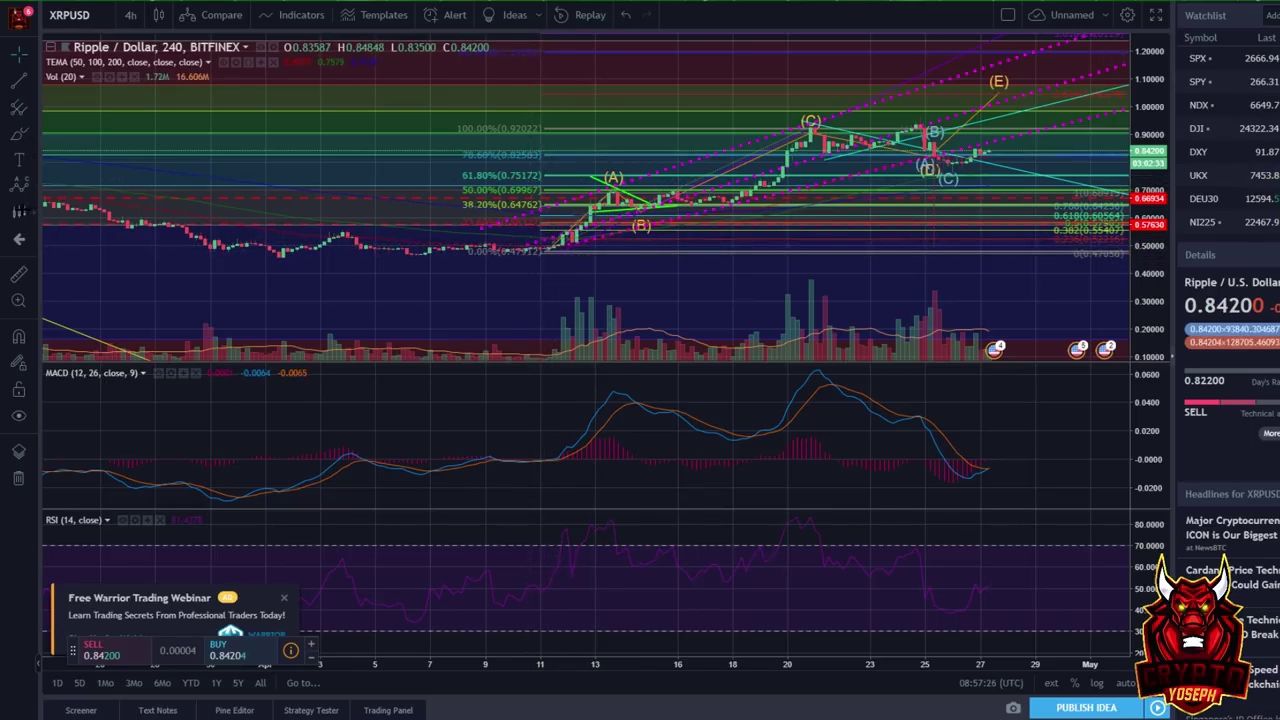
left_click(18, 273)
left_click(540, 250)
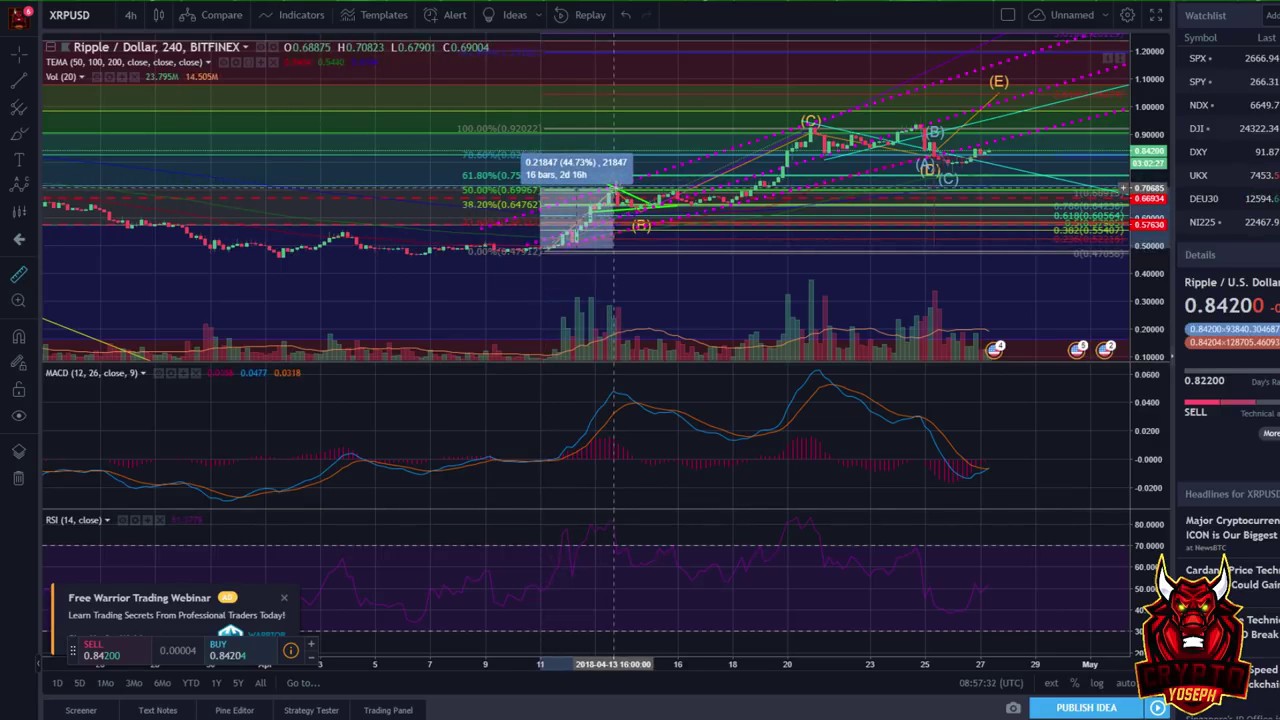
left_click(613, 188)
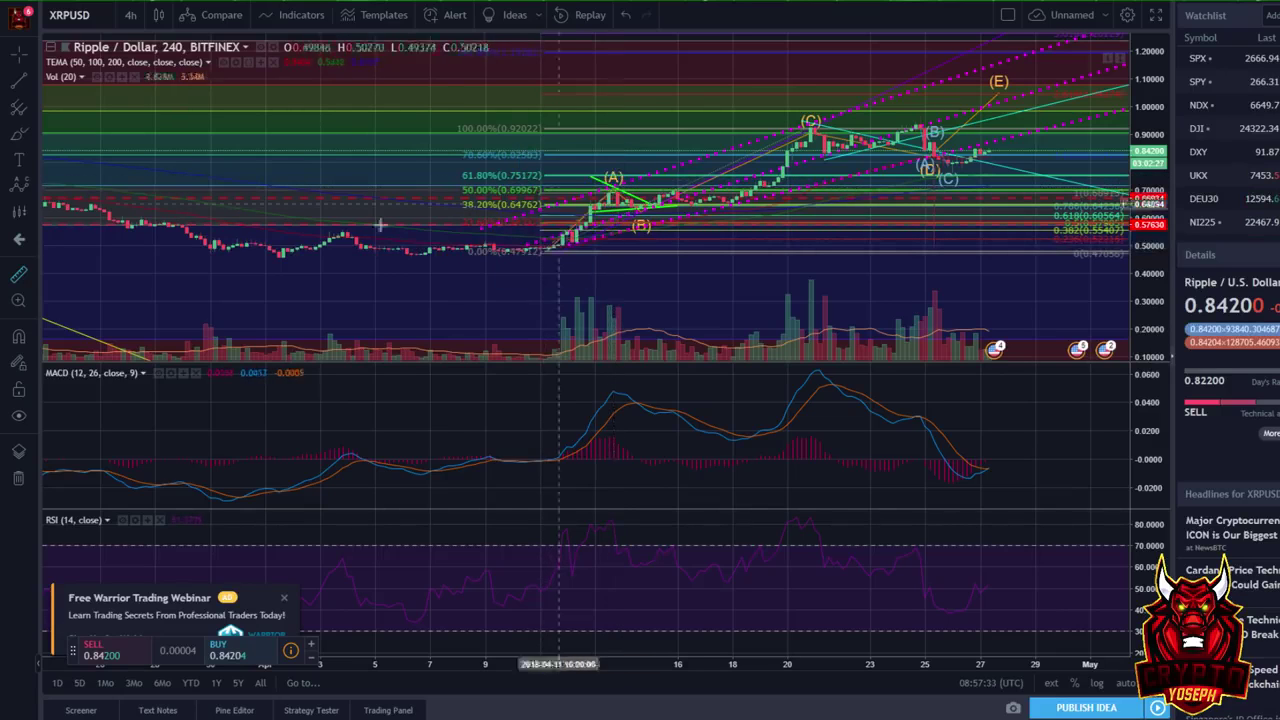
left_click(644, 212)
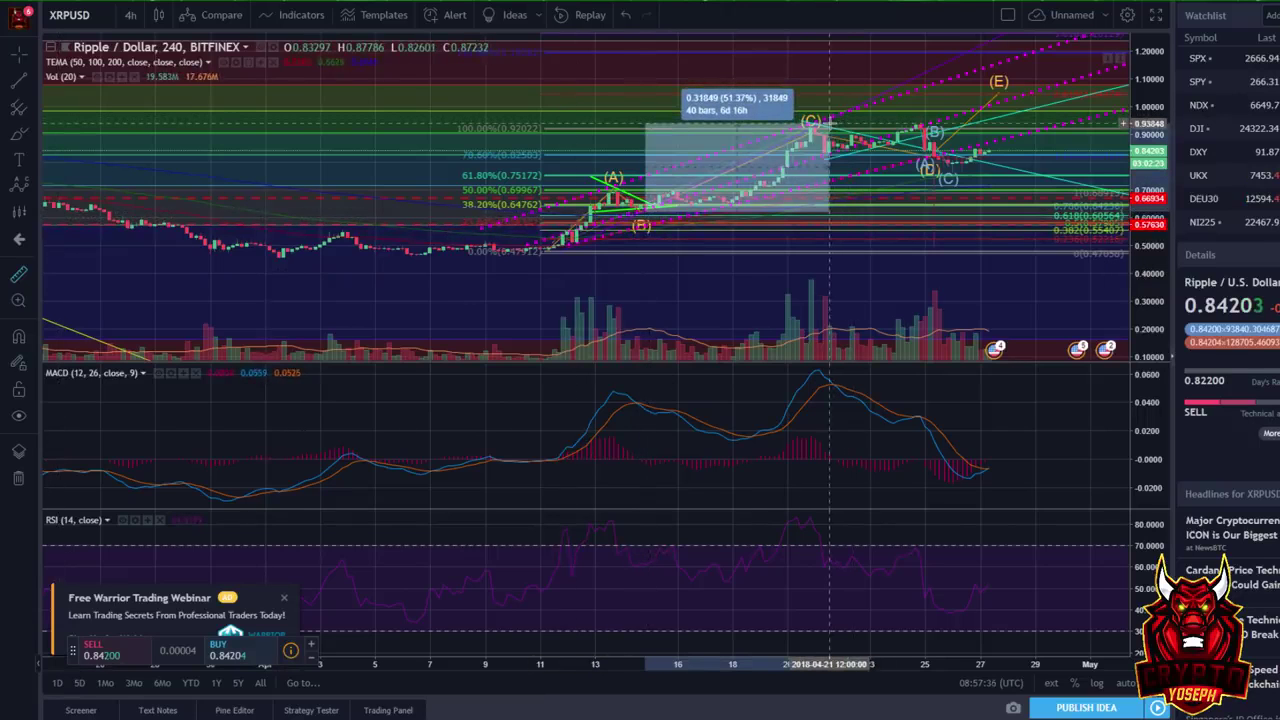
left_click(834, 121)
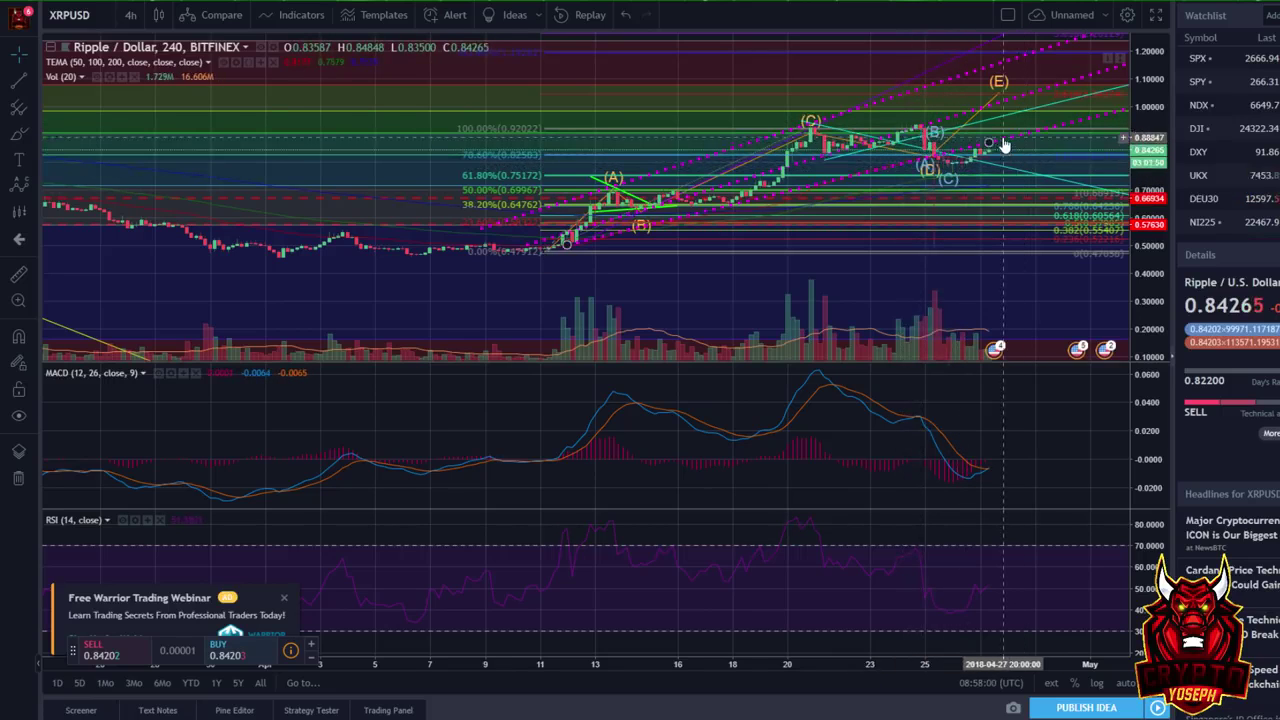
left_click_drag(864, 79, 843, 104)
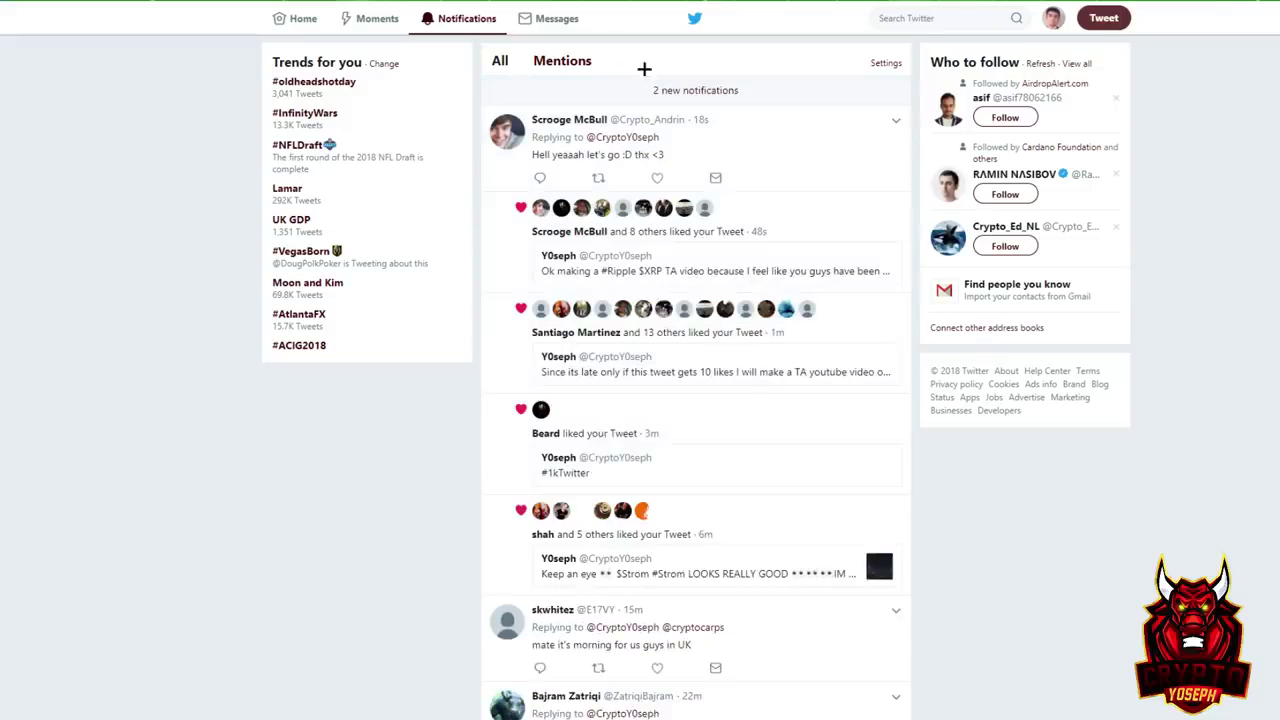
- Load the new notifications on Twitter, and open the account's own profile page
left_click(656, 90)
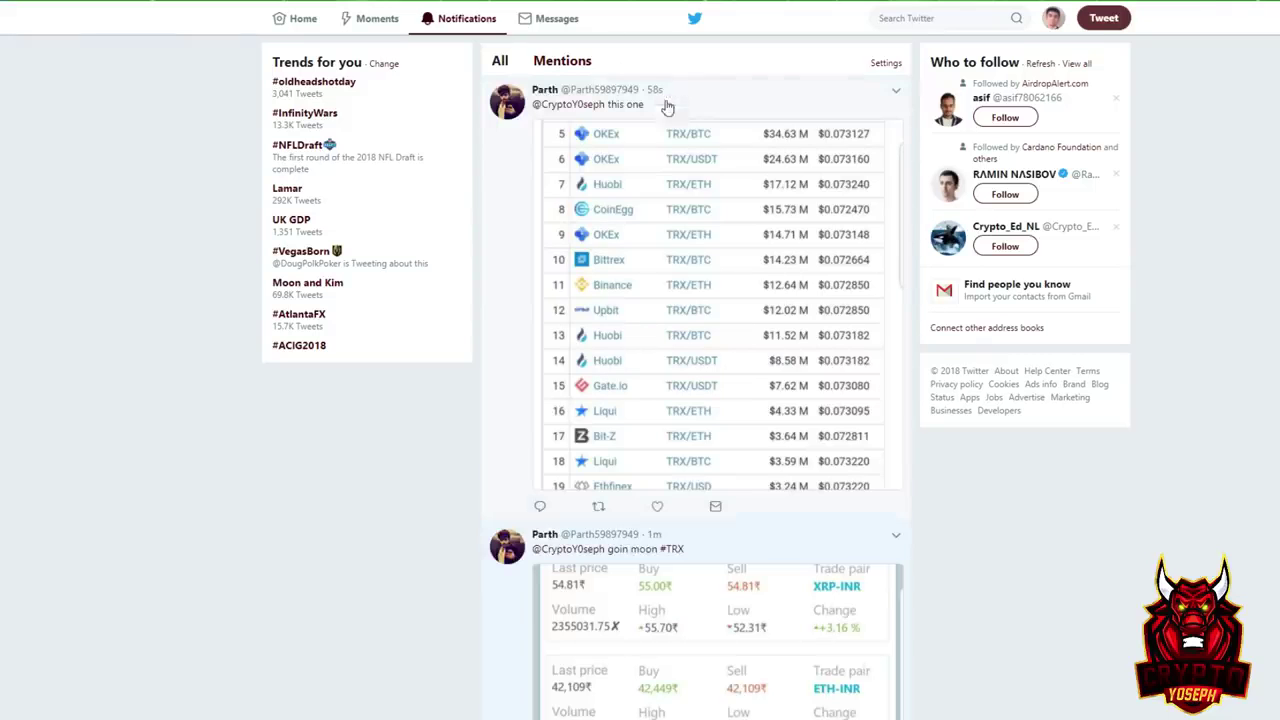
left_click(1051, 28)
left_click(998, 104)
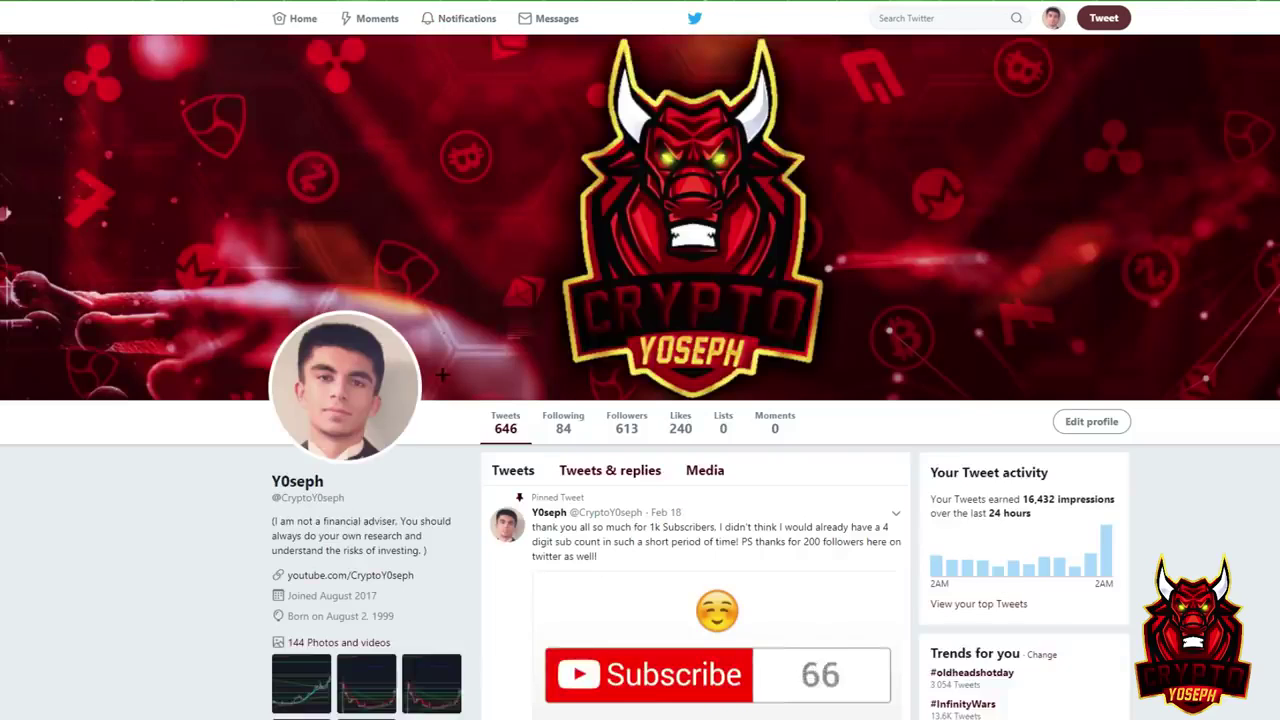
- Open the bull-run comparison image on the profile and browse through the posted images past the Mt. Gox and ICX chart tweets
scroll(510, 300, "down", 5)
left_click(514, 324)
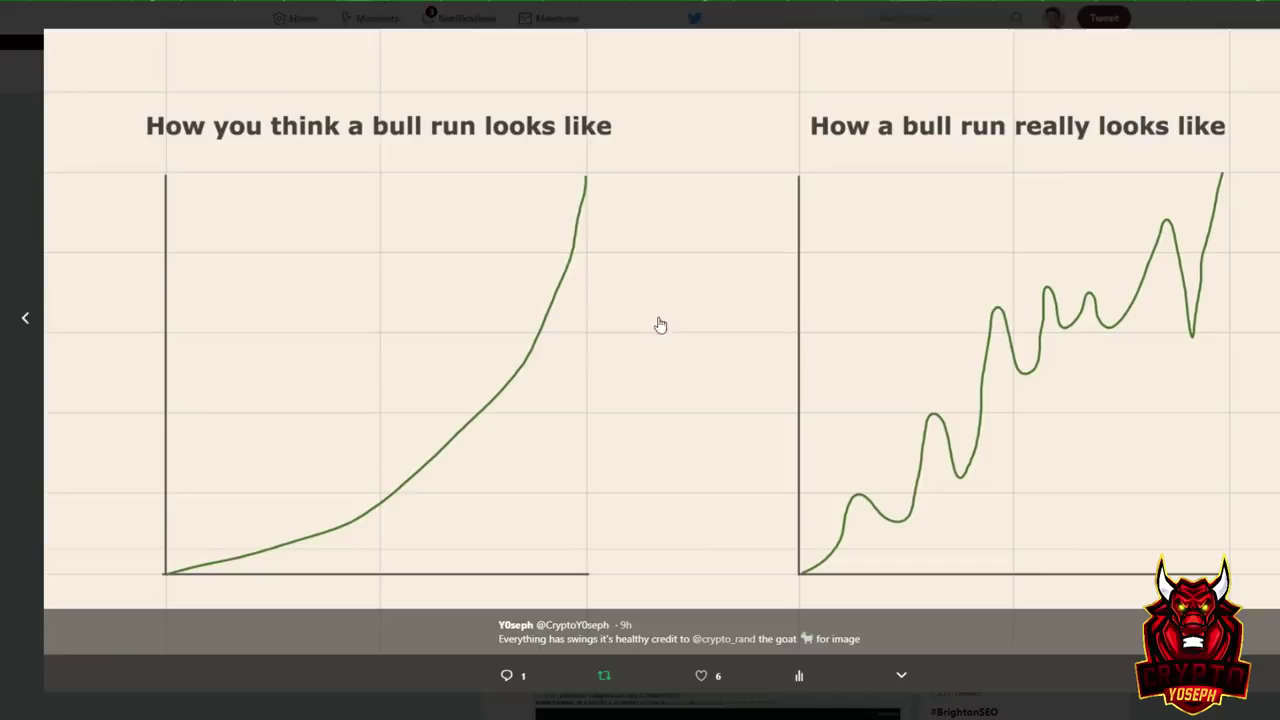
key("Right")
key("Right")
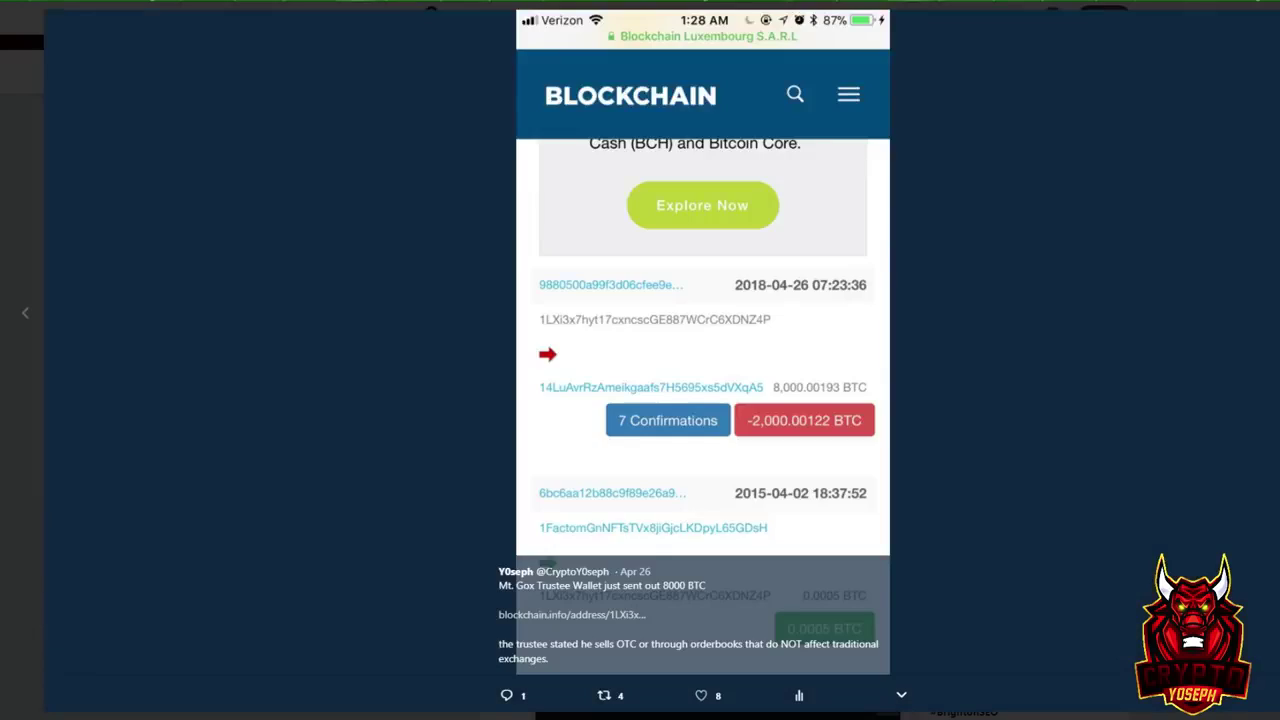
key("Right")
key("Right")
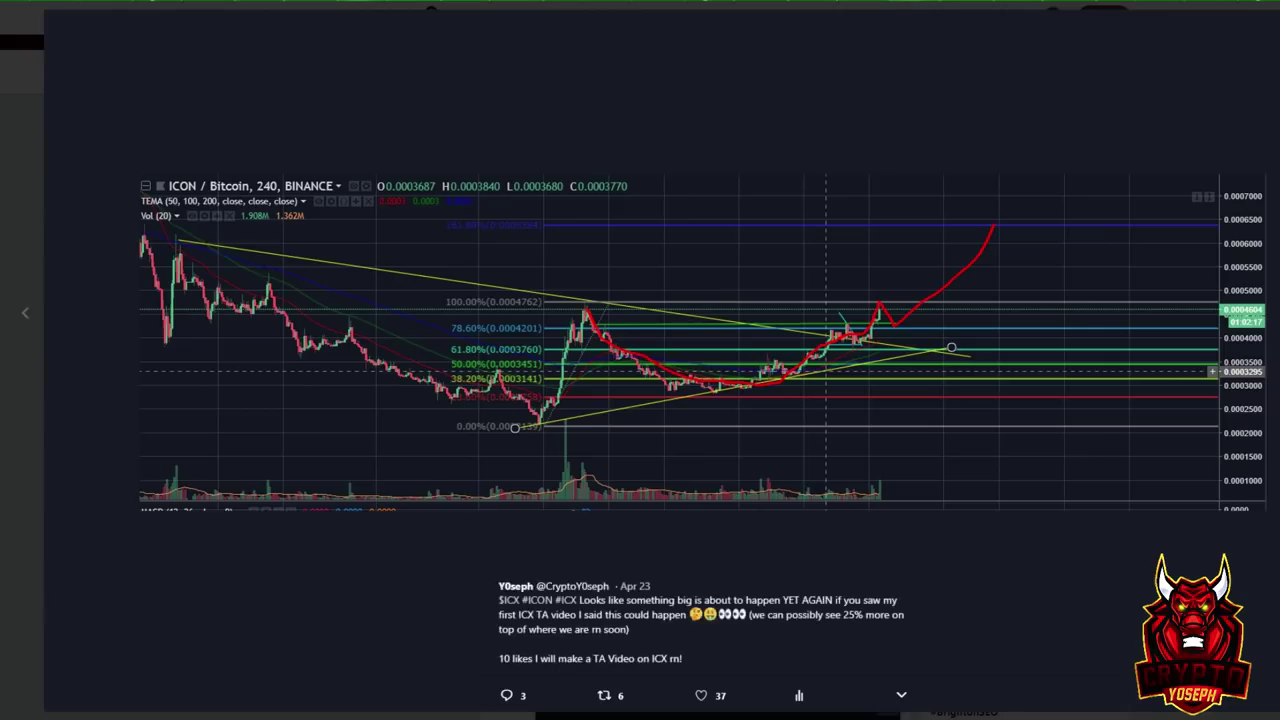
key("Right")
key("Right")
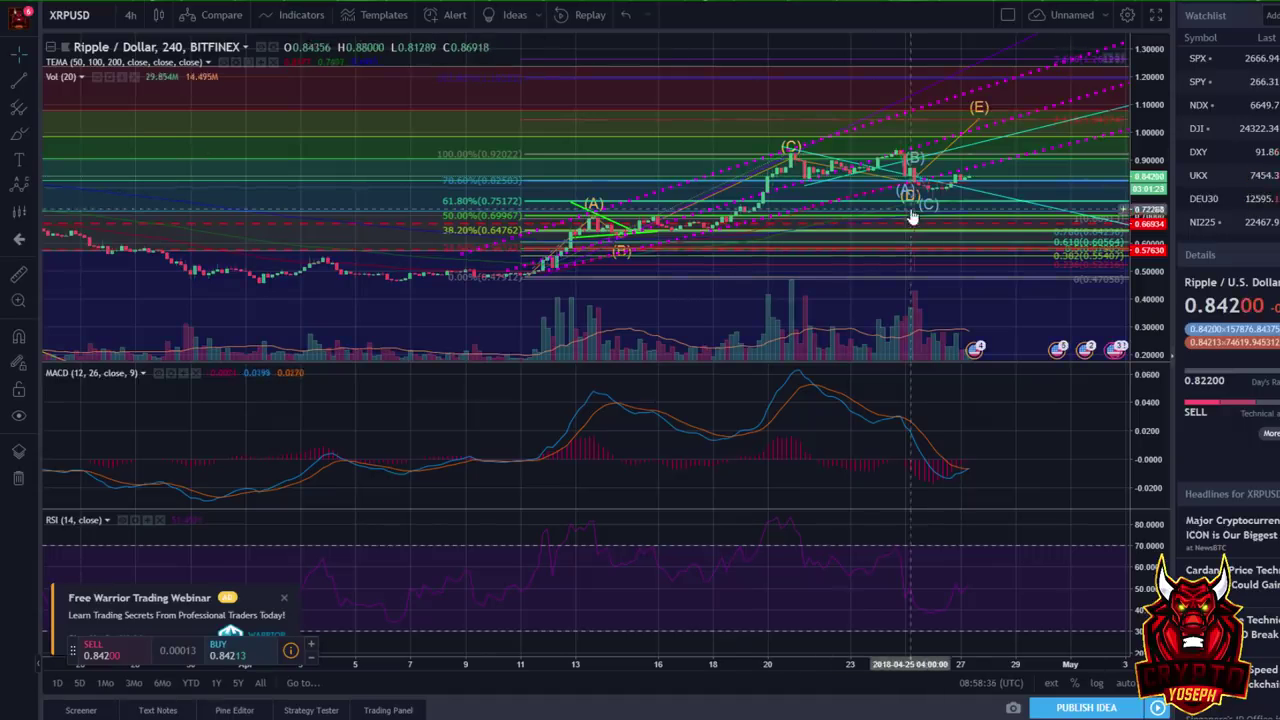
- Examine the XRPUSD chart from the February decline to wave (E), including the Fibonacci extension levels and channel lines above it
left_click(897, 158)
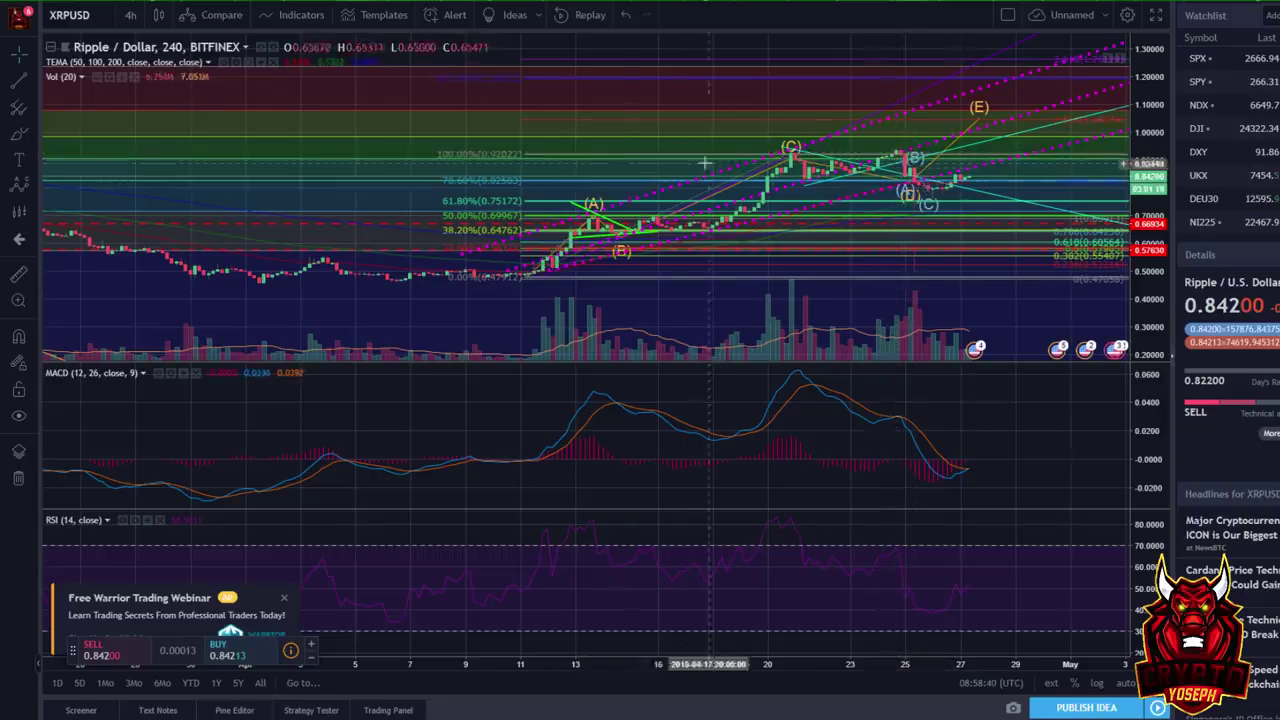
scroll(567, 168, "down", 3)
scroll(686, 183, "down", 2)
scroll(680, 183, "down", 2)
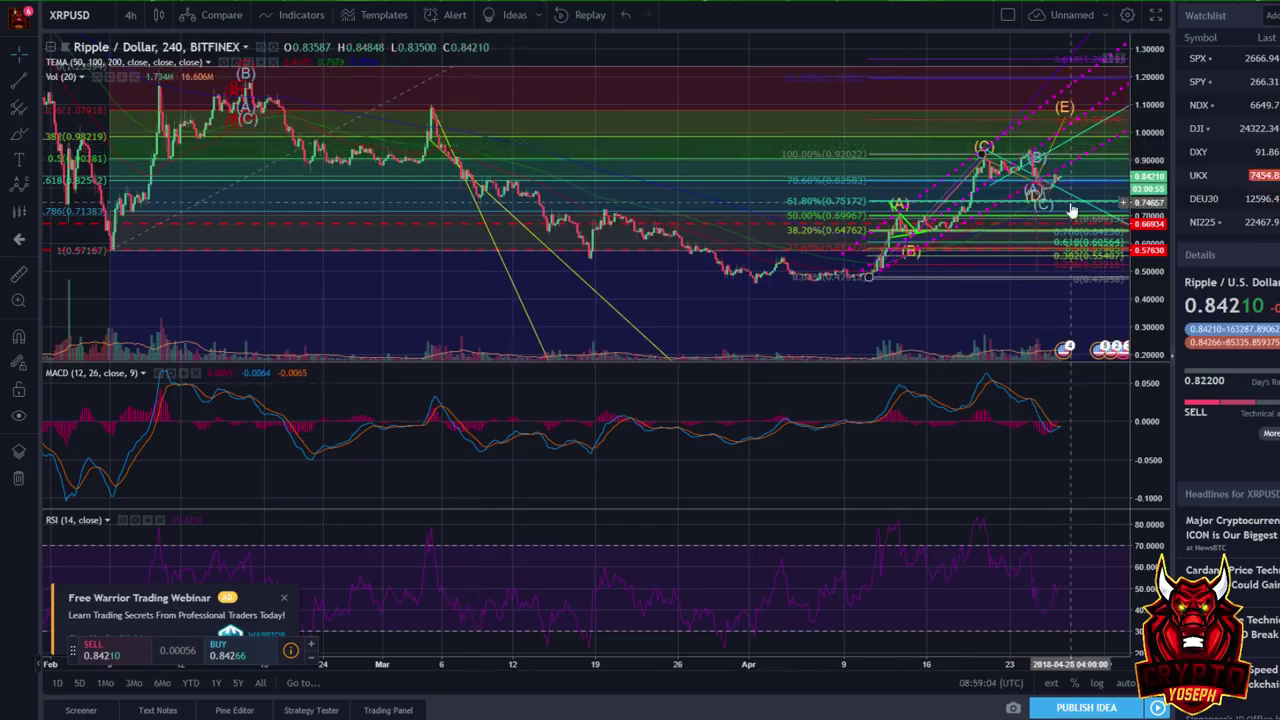
scroll(1045, 195, "up", 5)
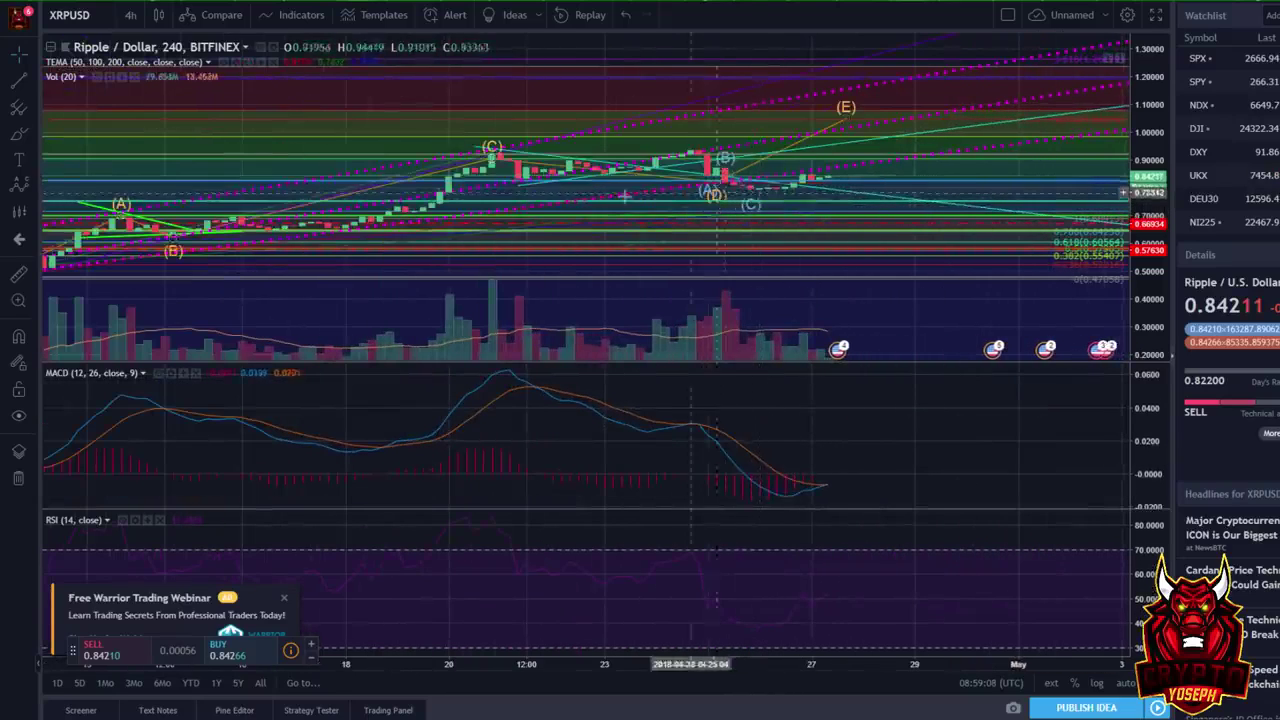
scroll(700, 210, "down", 4)
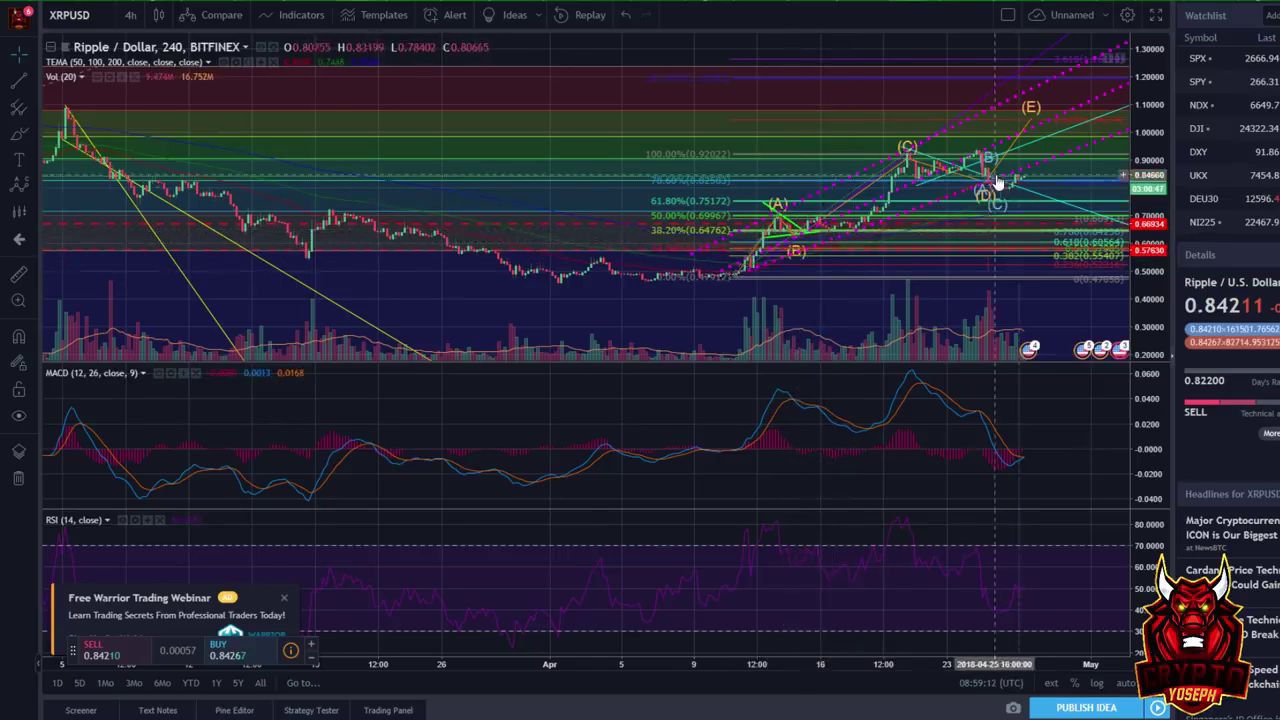
scroll(994, 189, "up", 2)
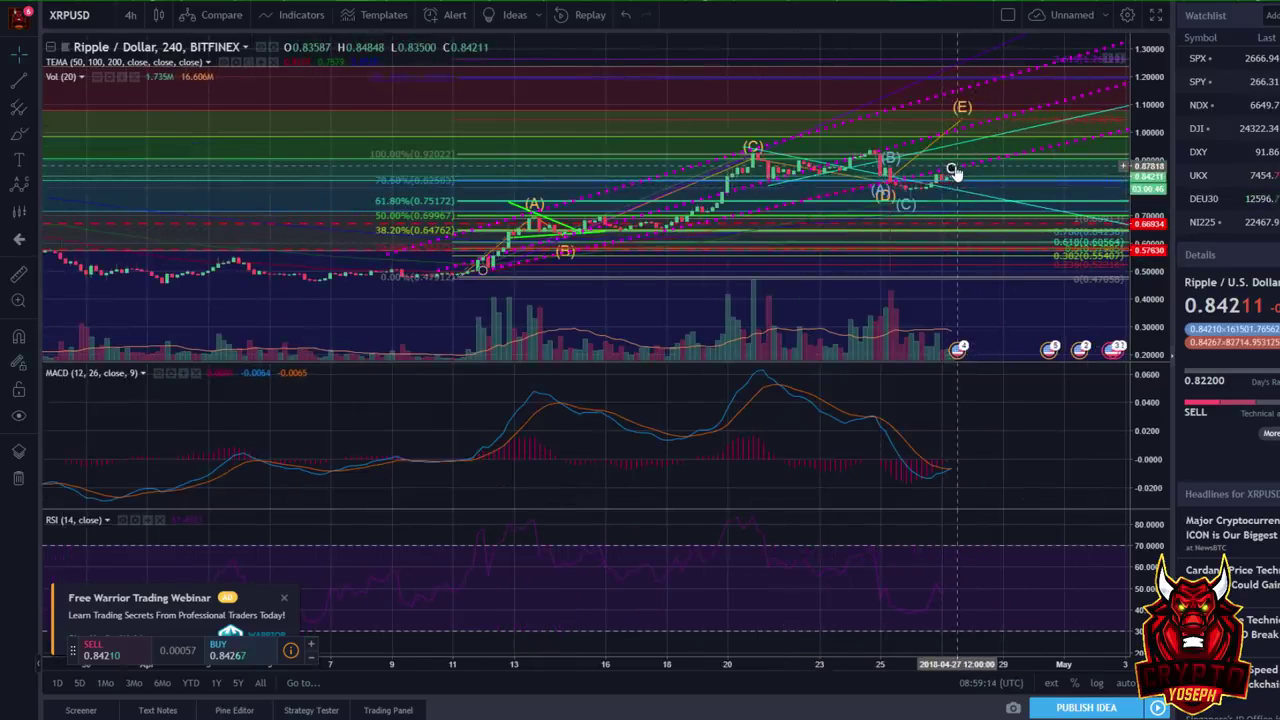
scroll(960, 172, "down", 2)
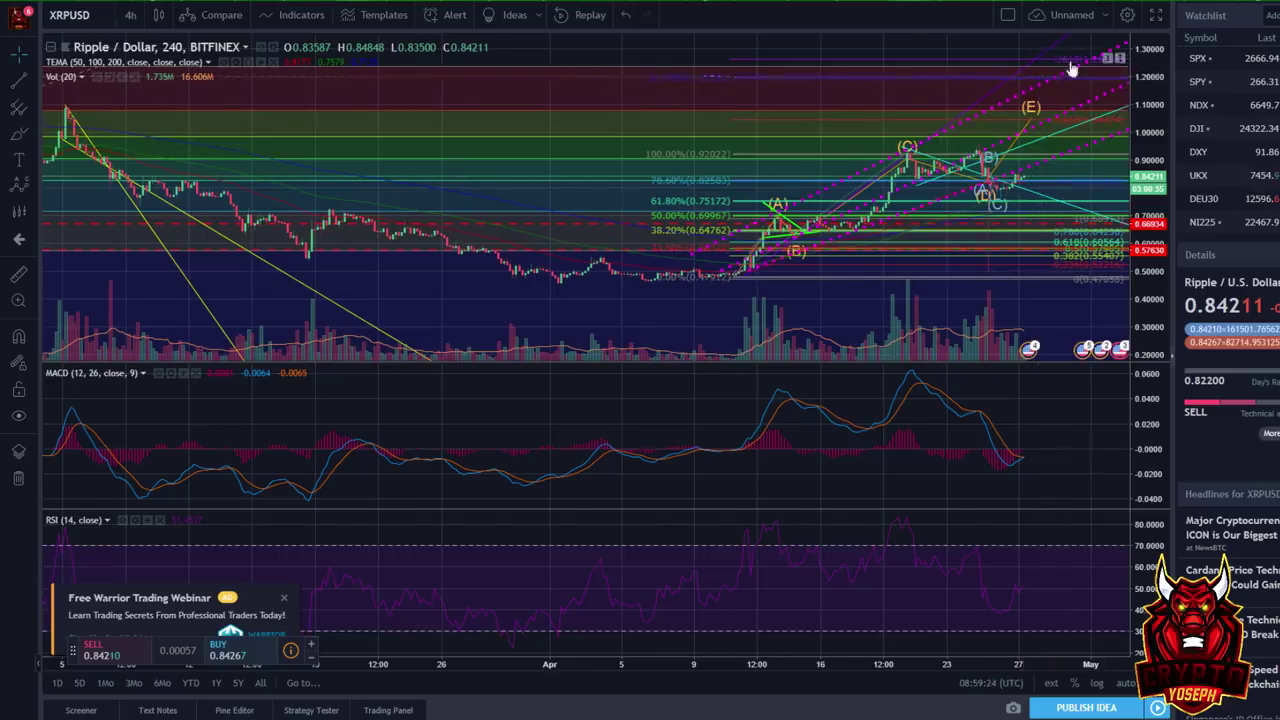
left_click_drag(894, 73, 794, 172)
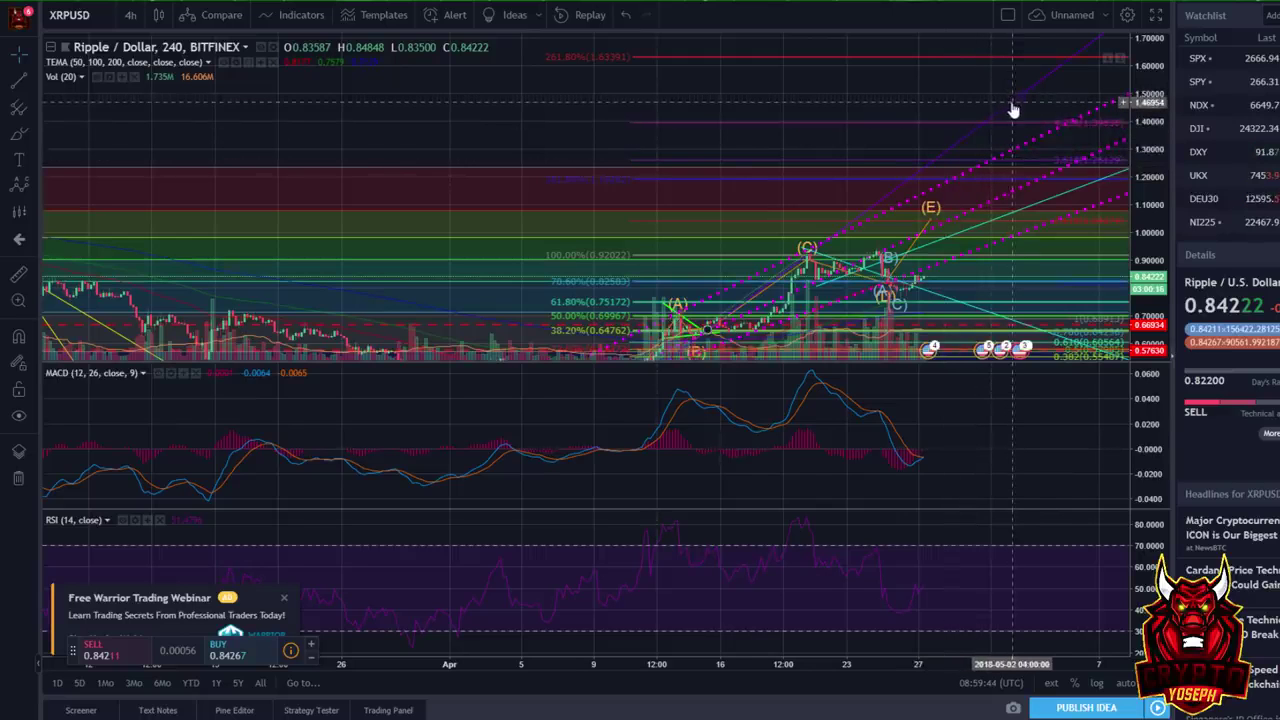
- Examine the XRPUSD 4-hour chart from the February wave (B) high through the March decline and April waves to the projected wave (E)
scroll(807, 195, "down", 3)
left_click_drag(807, 195, 843, 102)
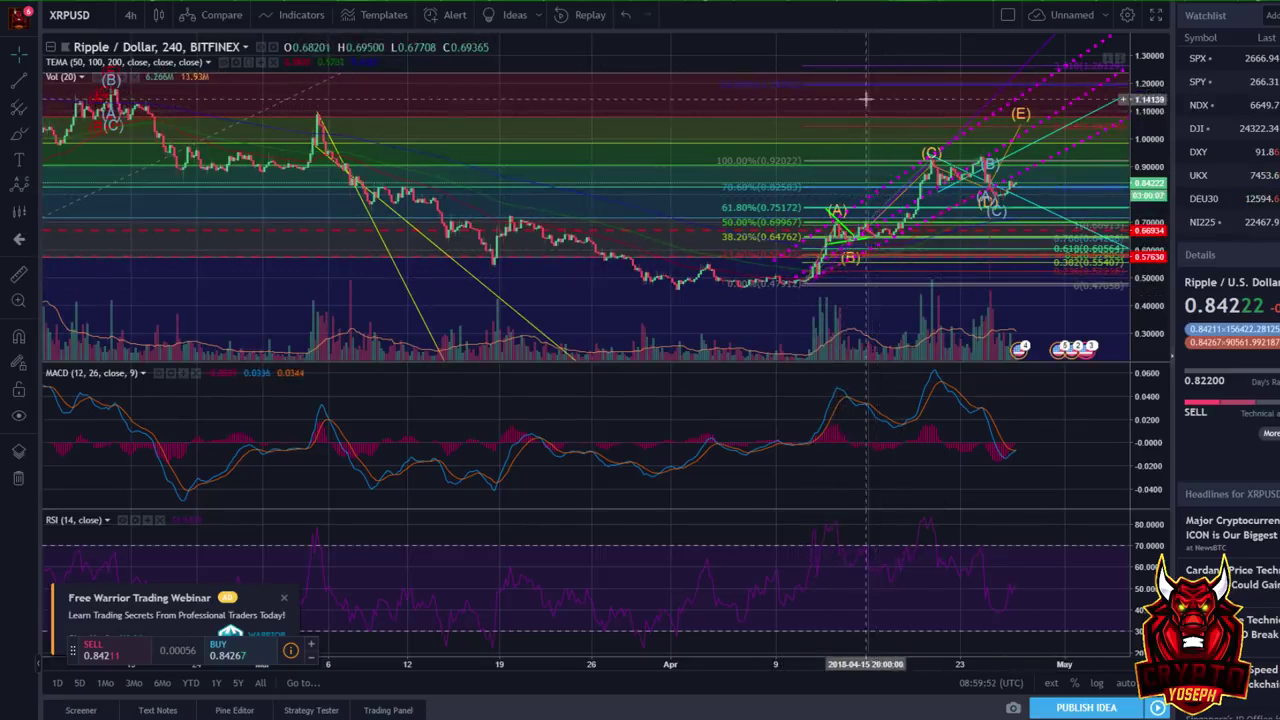
left_click_drag(866, 98, 840, 123)
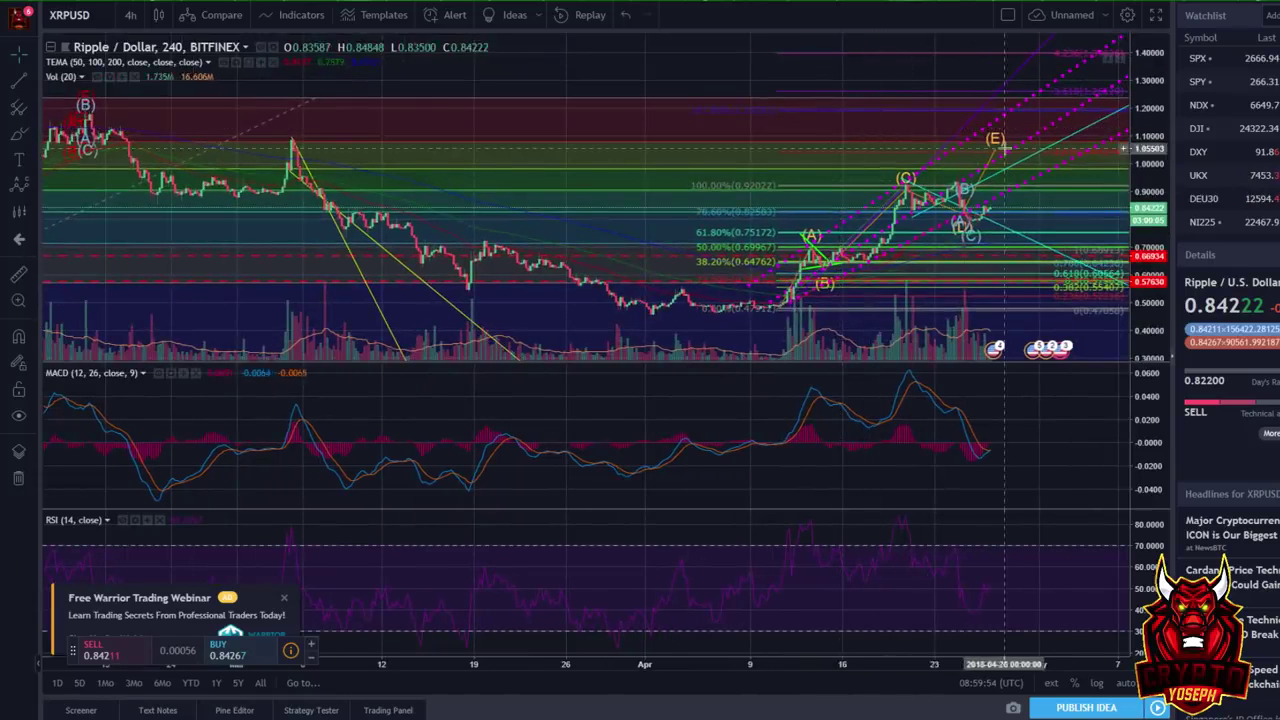
left_click_drag(846, 131, 791, 120)
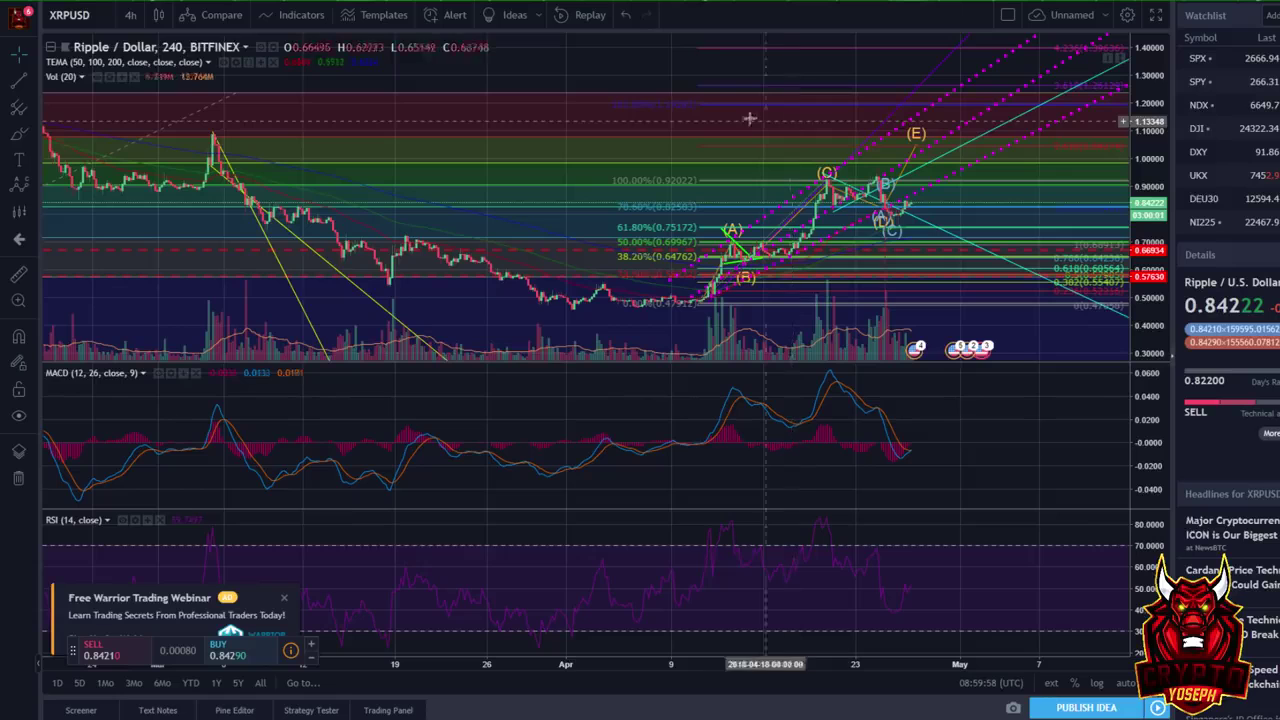
left_click_drag(586, 83, 518, 85)
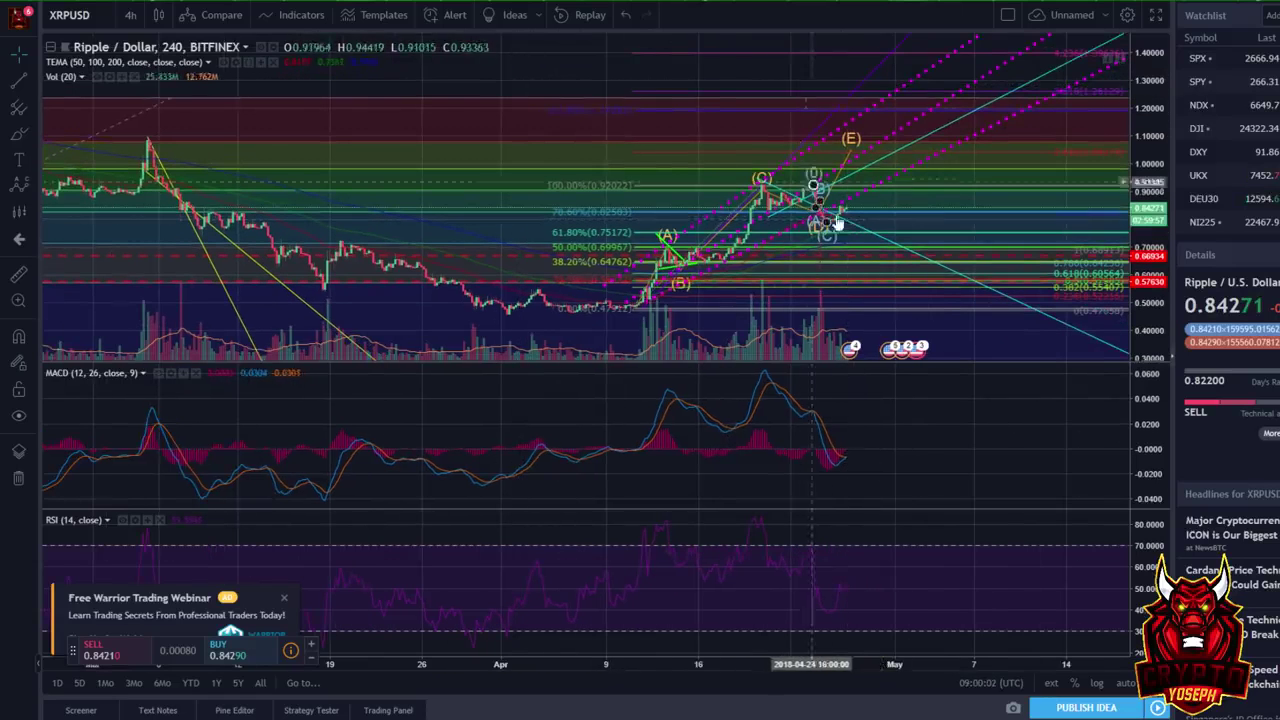
left_click_drag(723, 74, 650, 78)
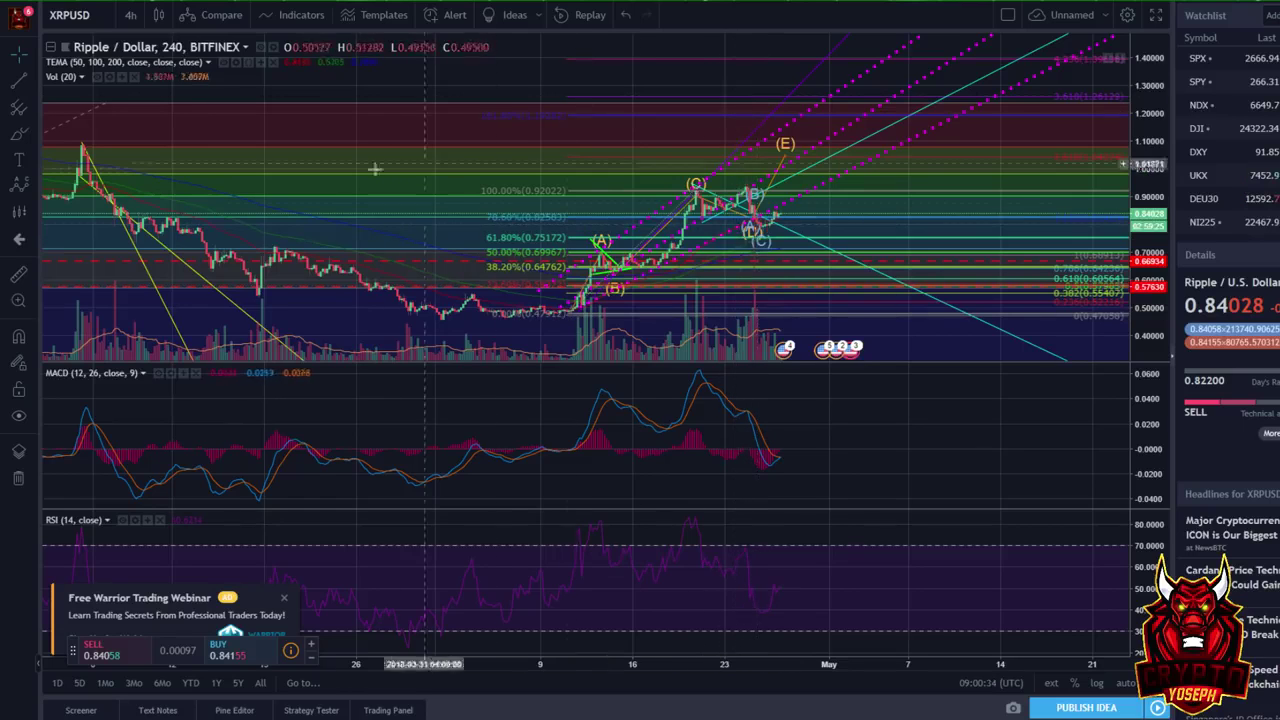
left_click_drag(158, 124, 516, 186)
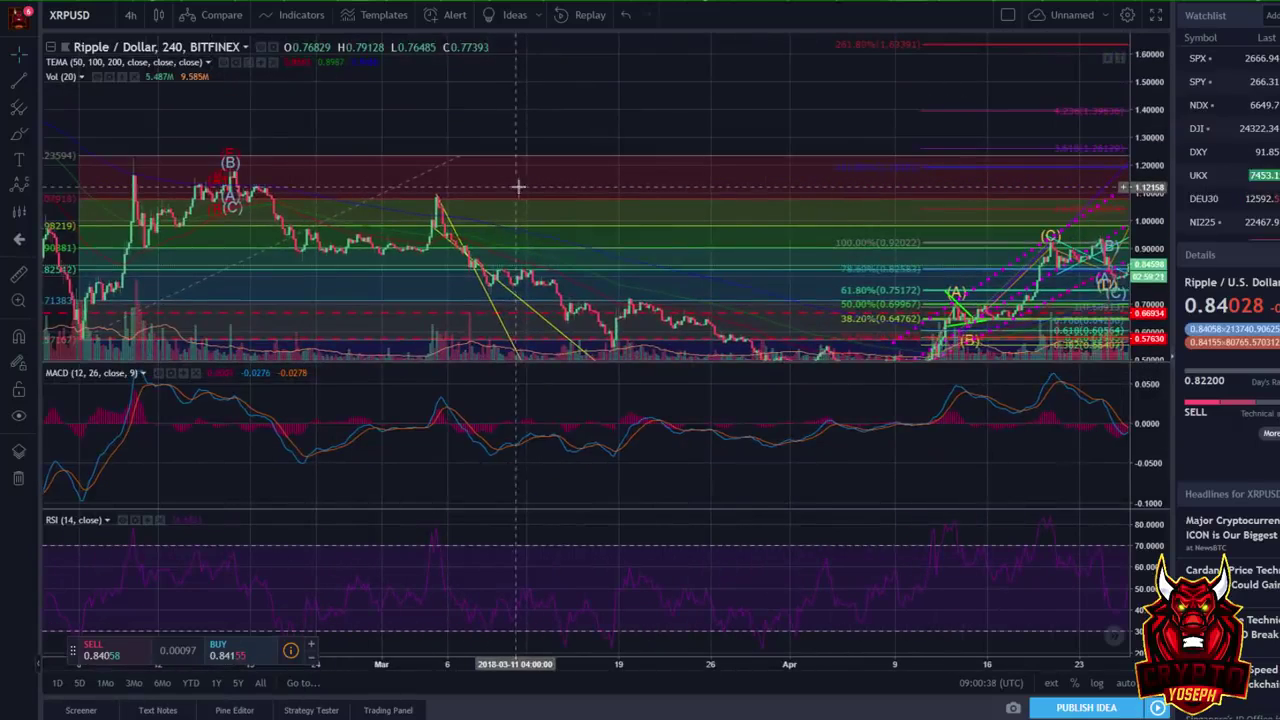
left_click_drag(720, 106, 342, 107)
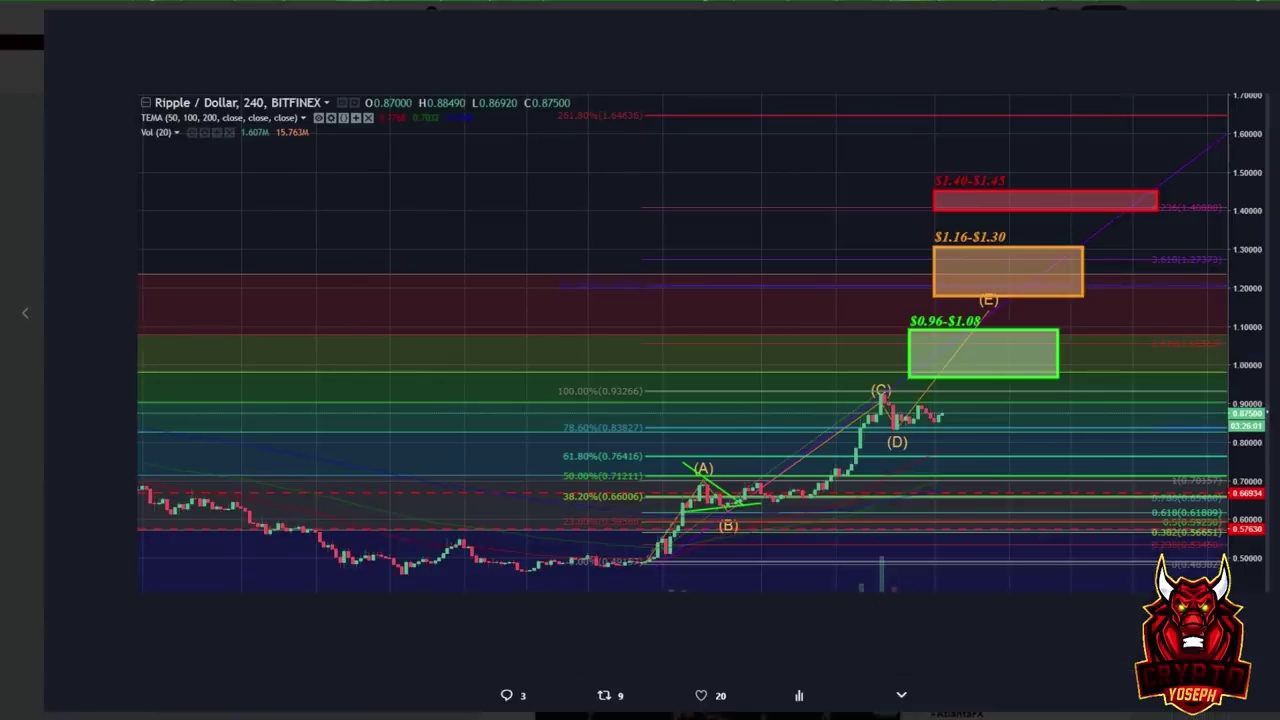
- Switch to Twitter, close the enlarged XRP chart image with the price target zones, and open the notifications
left_click(15, 129)
left_click(464, 22)
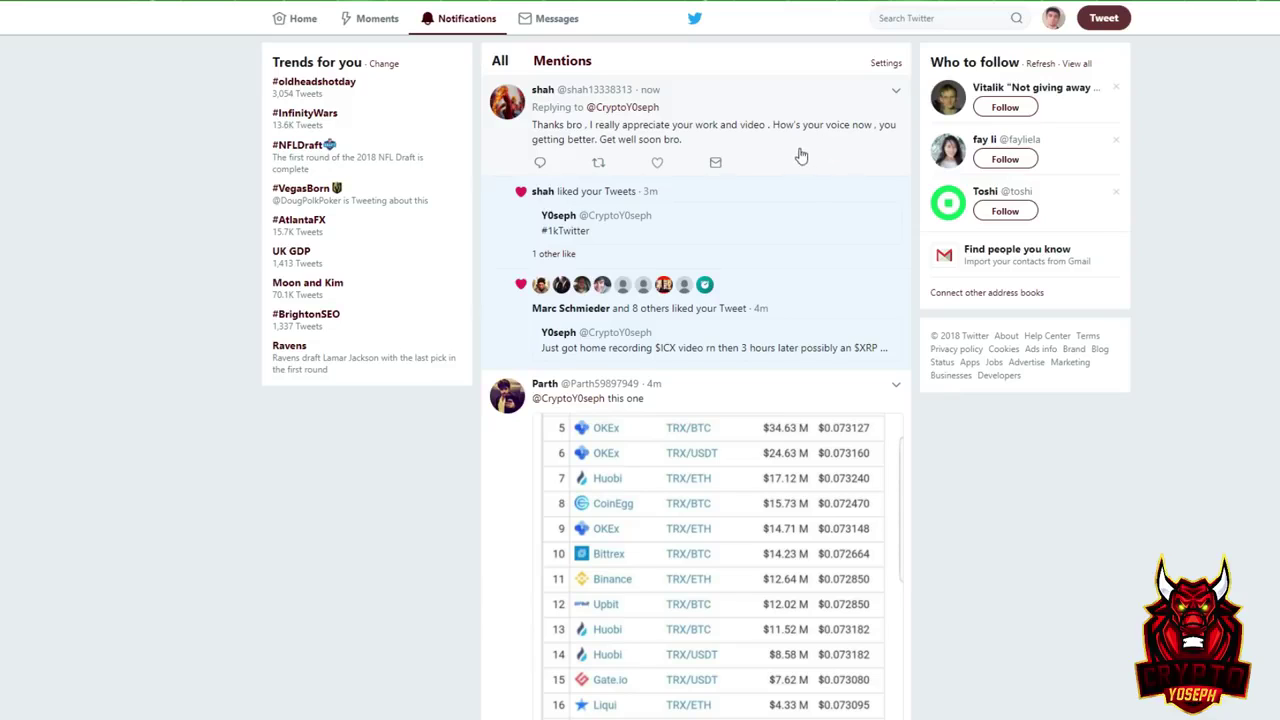
- Open the account's own profile page and view the #1kTwitter tweet in its timeline
left_click(1052, 20)
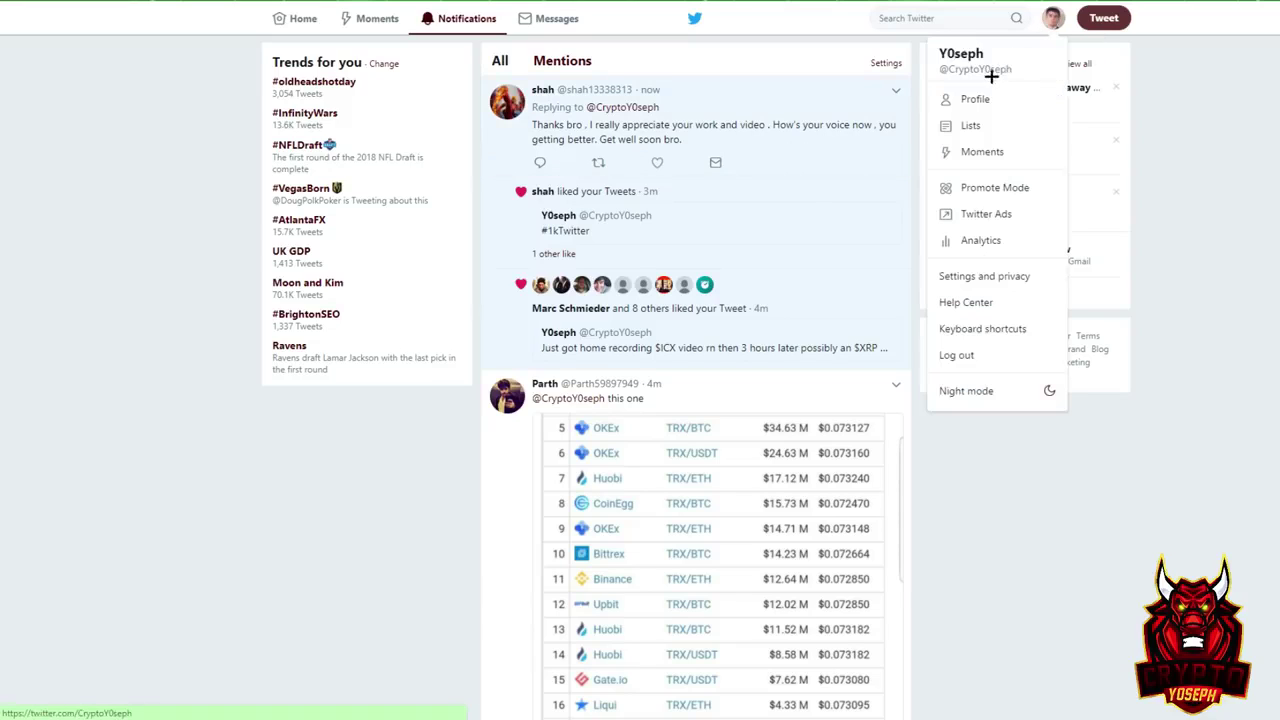
left_click(972, 97)
scroll(594, 331, "down", 5)
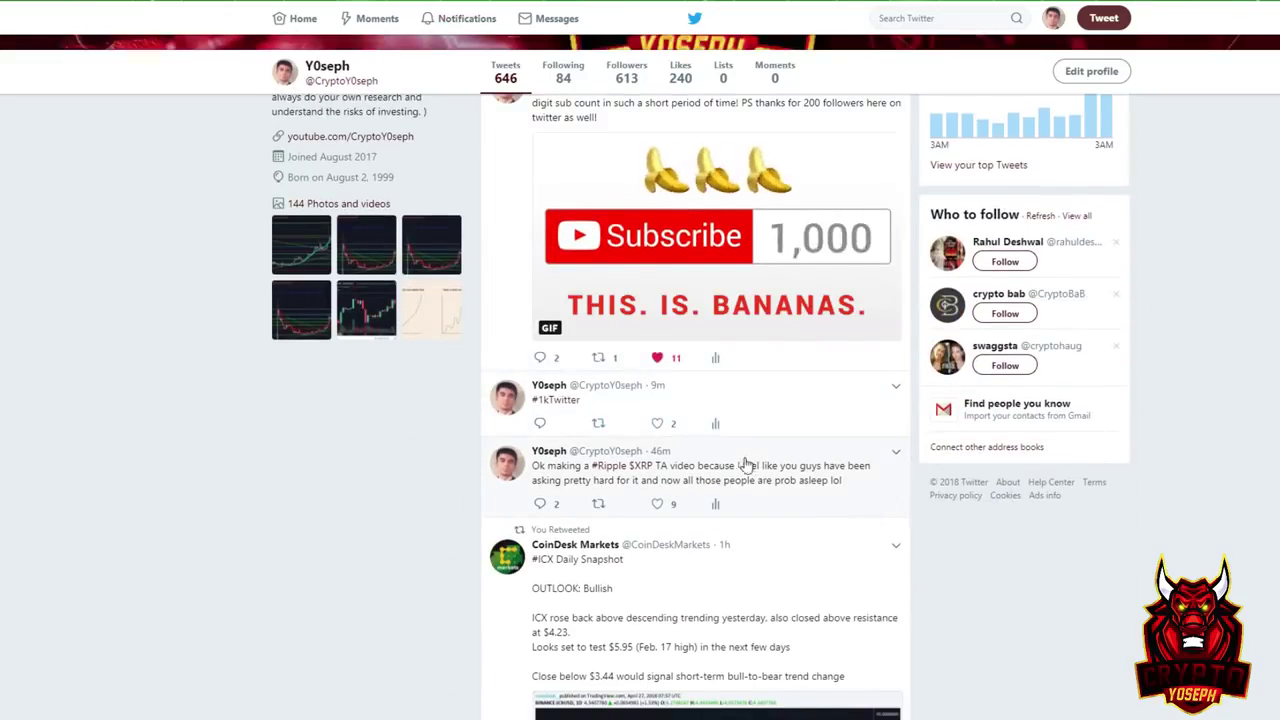
left_click(760, 400)
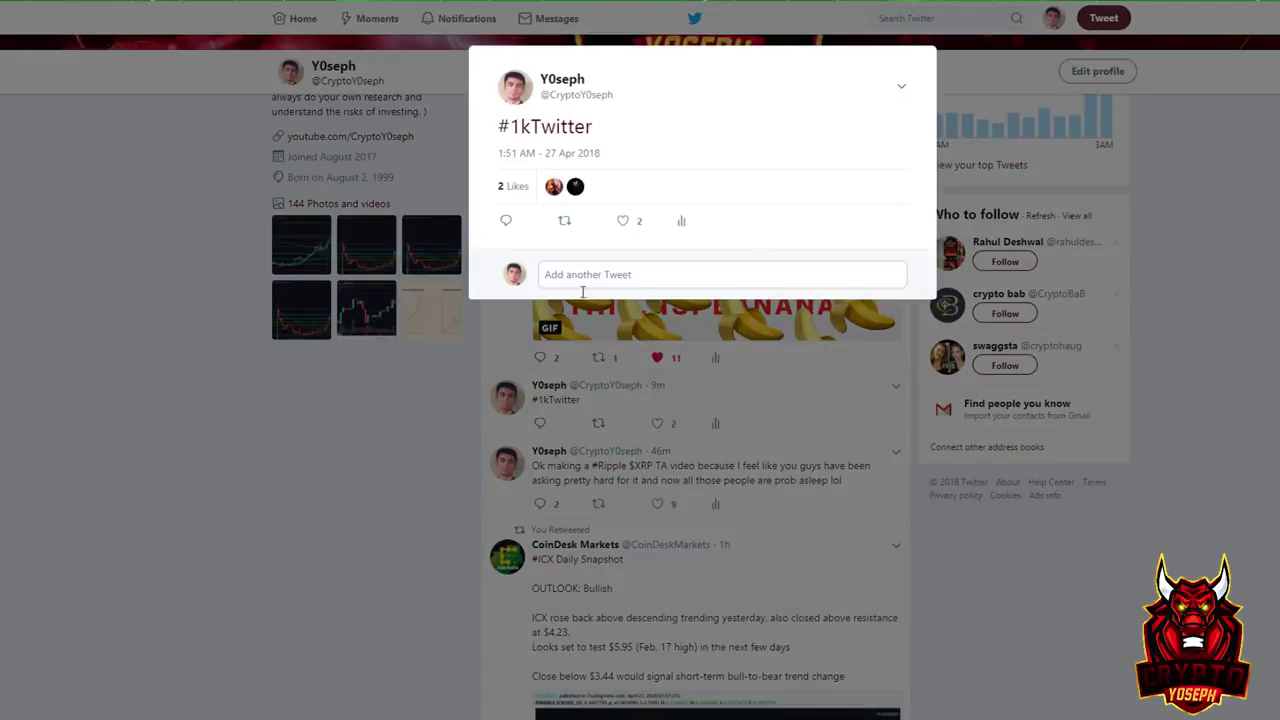
left_click(226, 517)
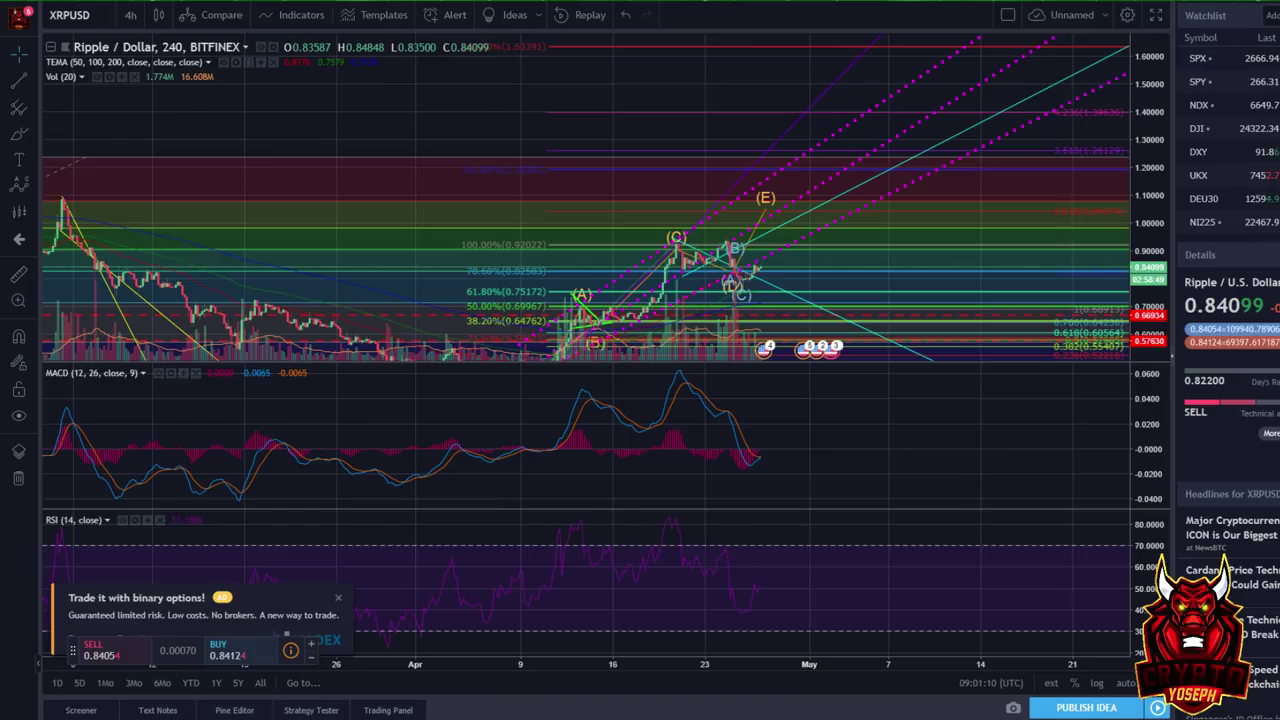